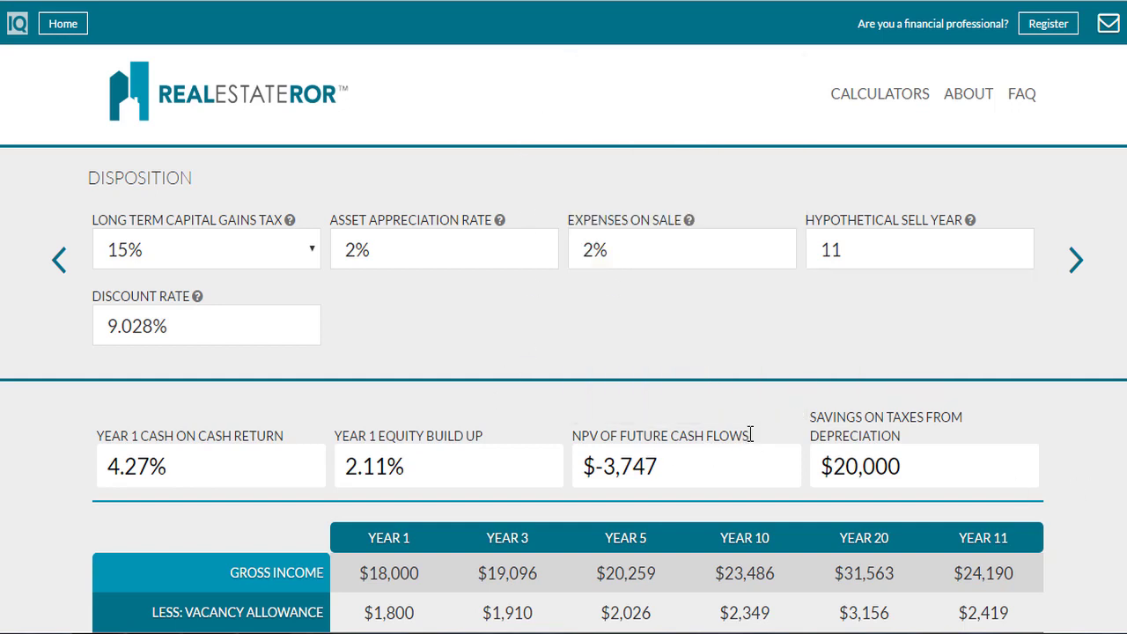
# - Highlight the NPV OF FUTURE CASH FLOWS label
pyautogui.moveTo(751, 435); pyautogui.dragTo(564, 433)
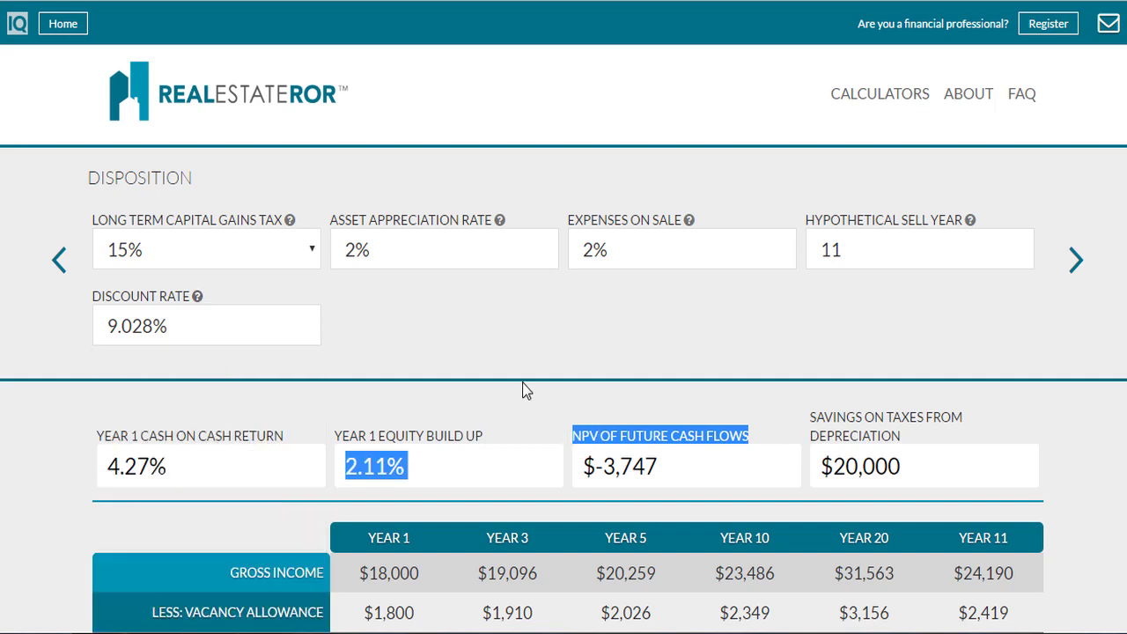
pyautogui.click(691, 418)
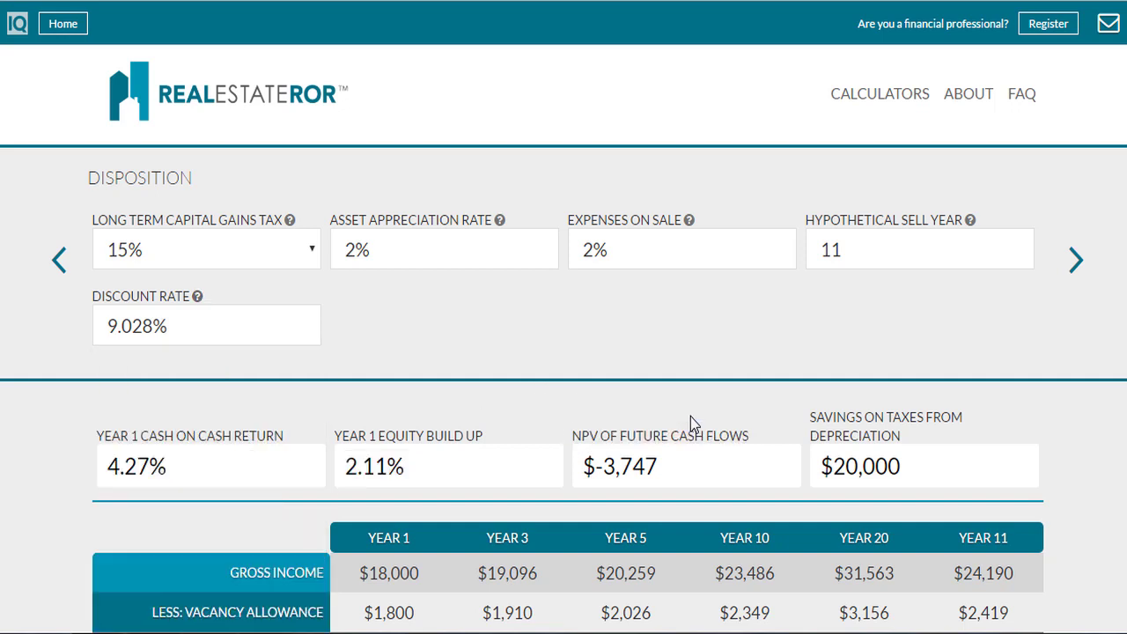
pyautogui.moveTo(748, 435); pyautogui.dragTo(580, 438)
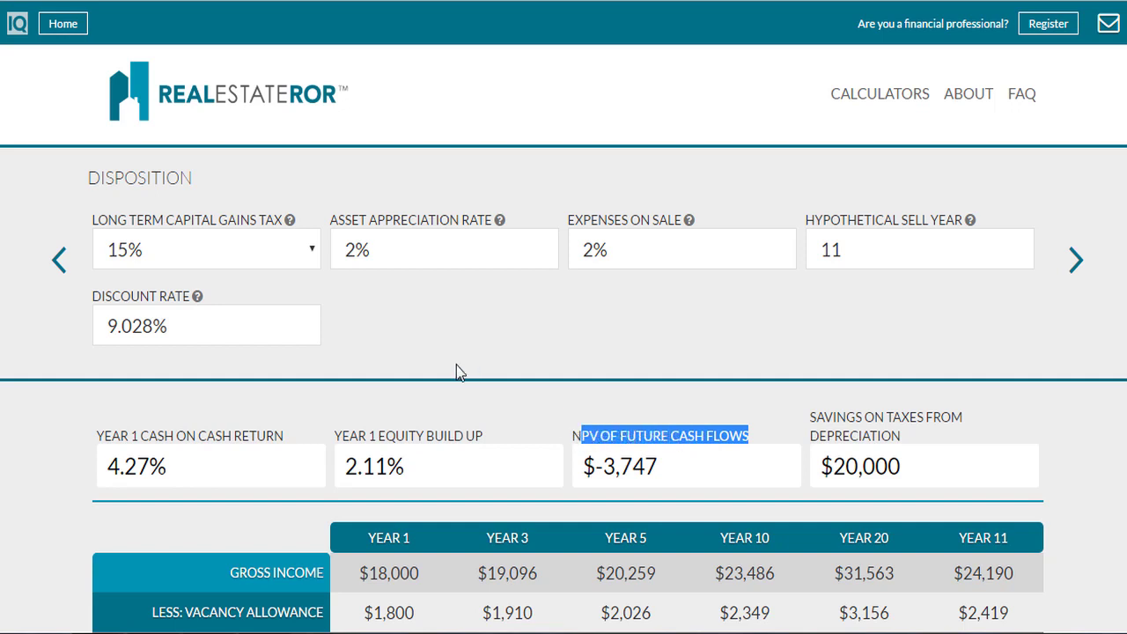
# - Replace the 9.028 discount rate with 8%, briefly trying 10 first
pyautogui.click(176, 326)
pyautogui.press('BackSpace')
pyautogui.press('BackSpace')
pyautogui.press('BackSpace')
pyautogui.press('BackSpace')
pyautogui.press('BackSpace')
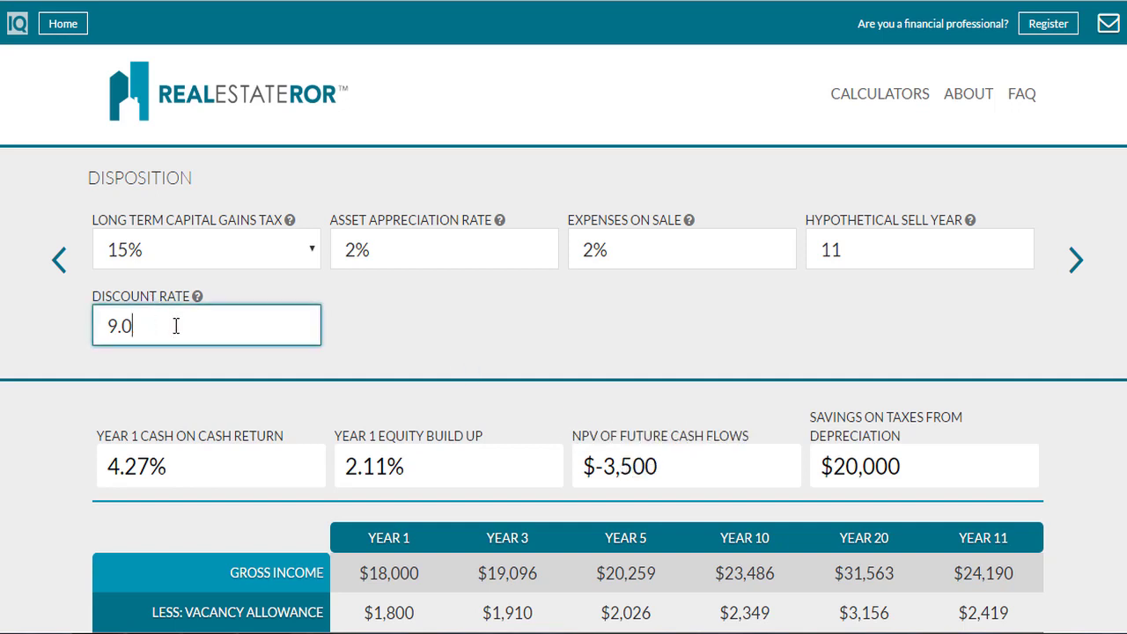
pyautogui.write('10')
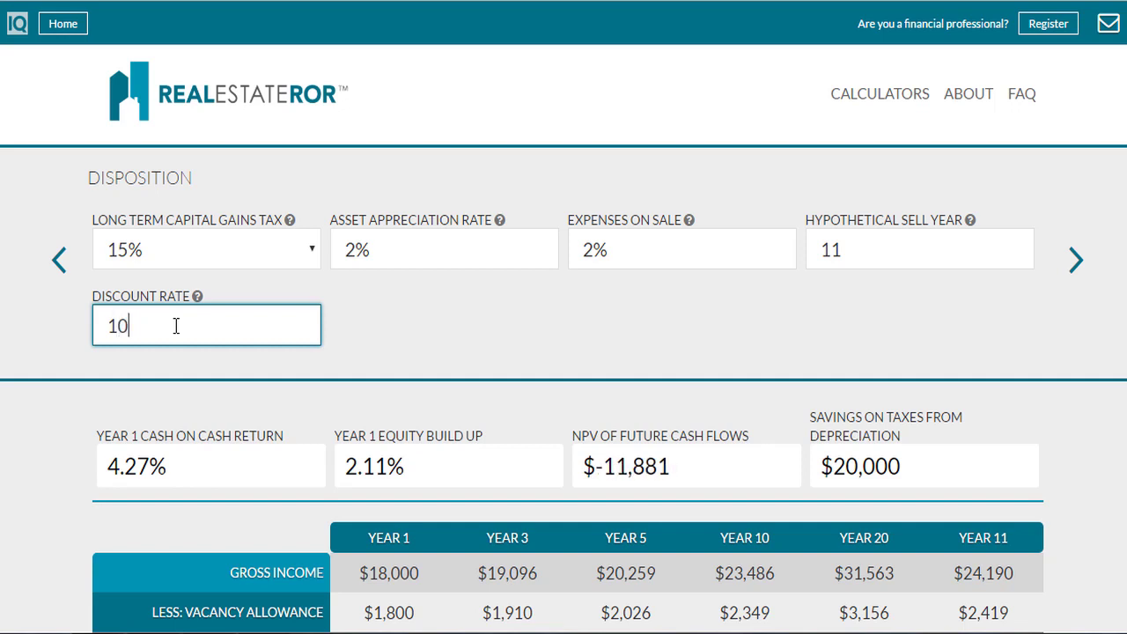
pyautogui.press('BackSpace')
pyautogui.press('BackSpace')
pyautogui.write('8')
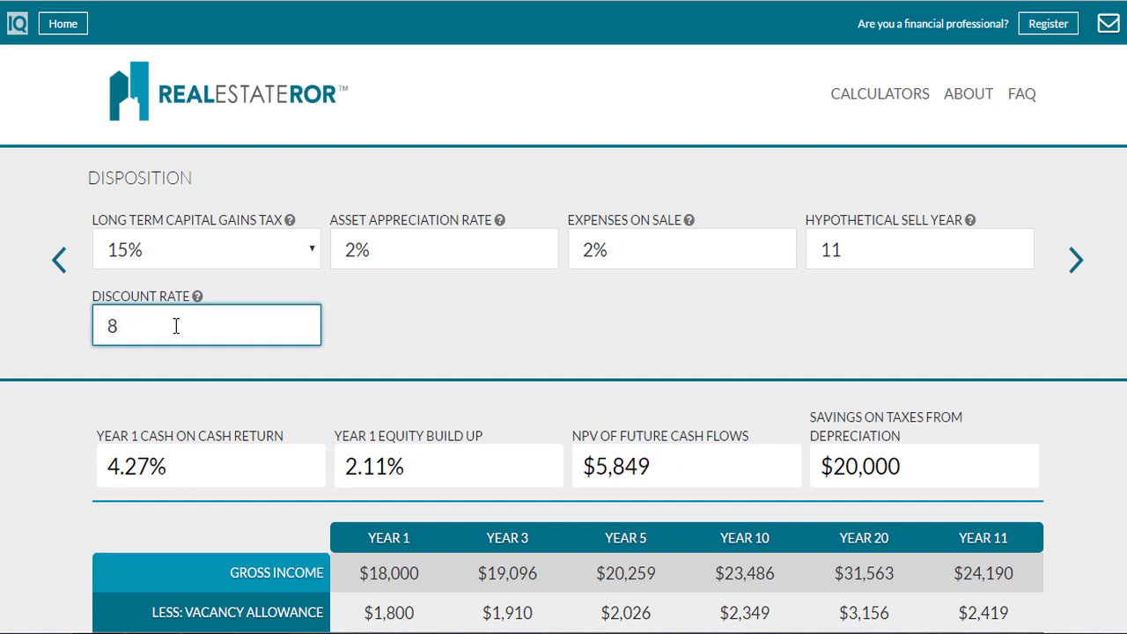
pyautogui.click(417, 339)
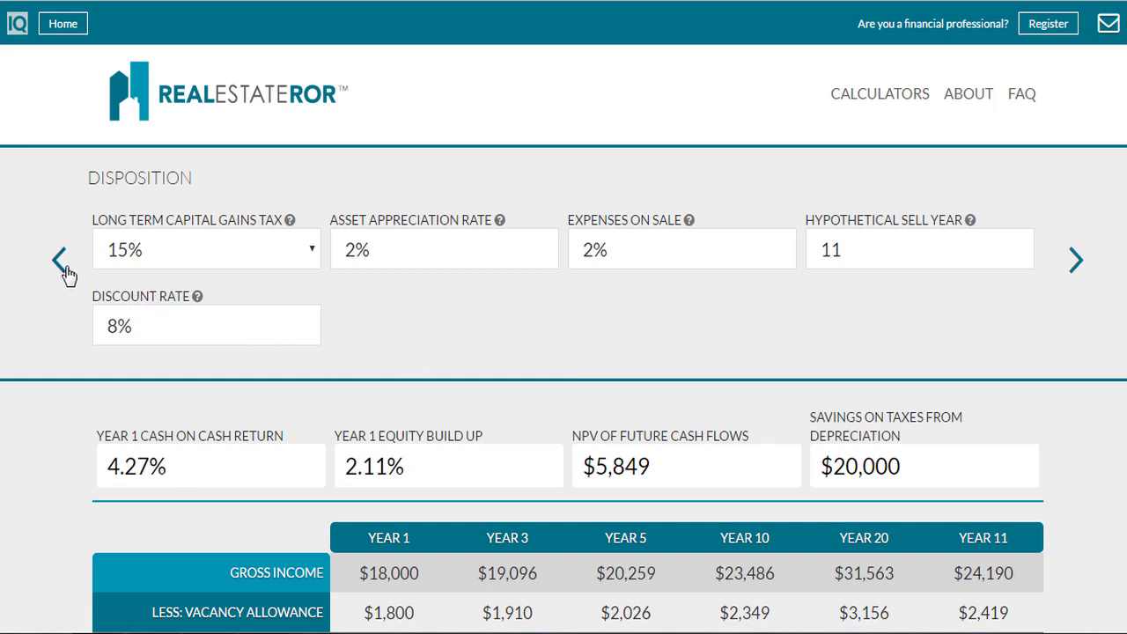
pyautogui.click(139, 326)
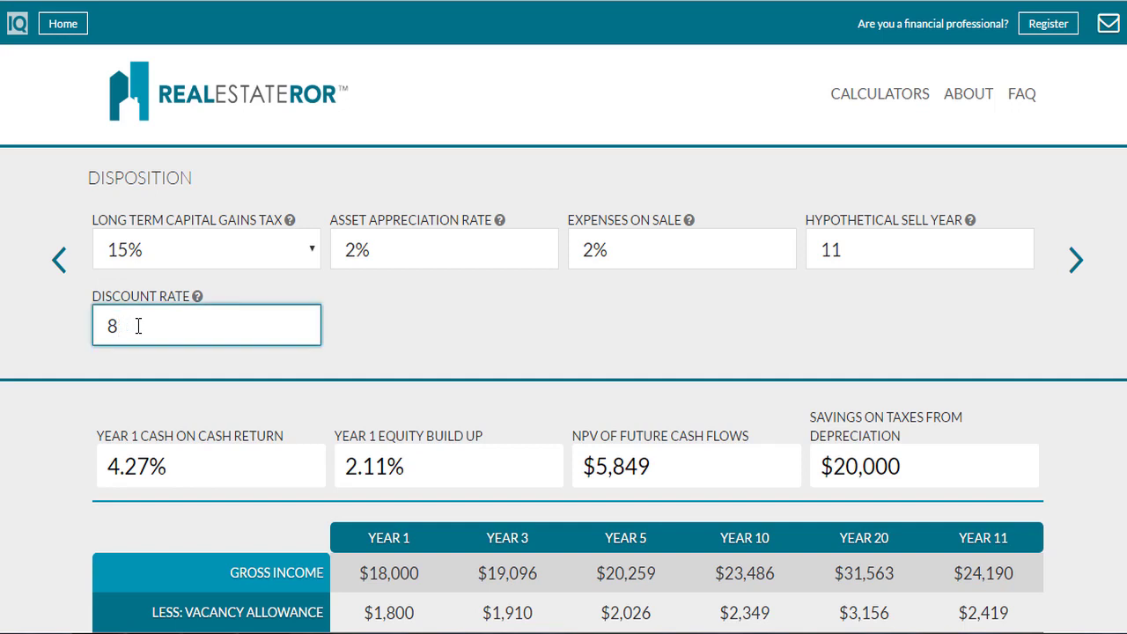
pyautogui.click(417, 312)
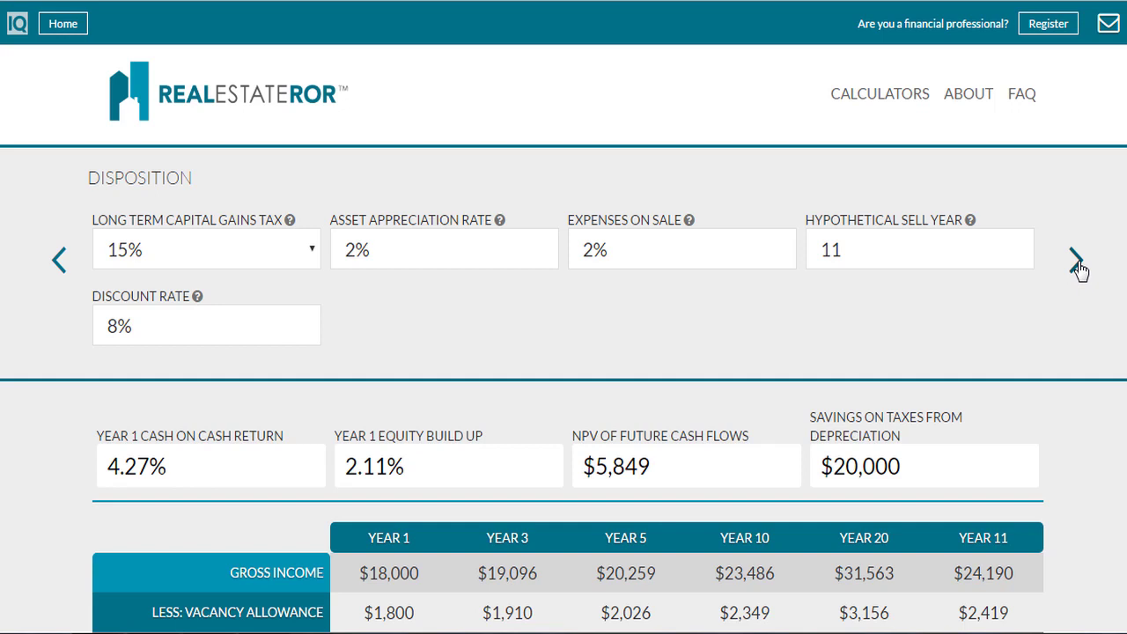
pyautogui.scroll(-5, 564, 338)
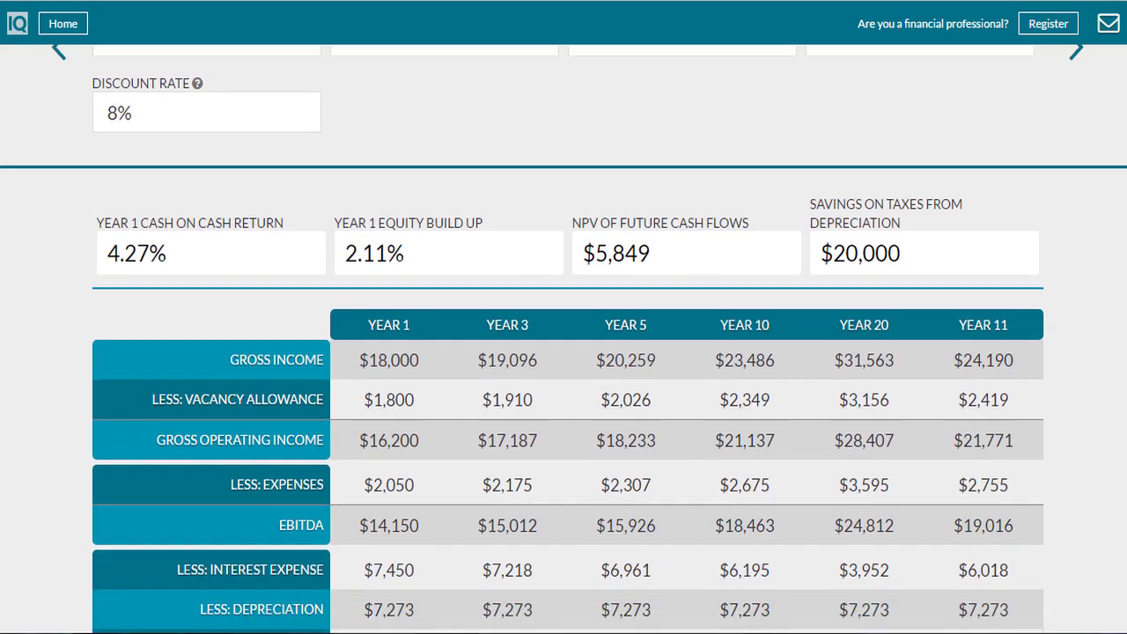
pyautogui.scroll(-1, 563, 338)
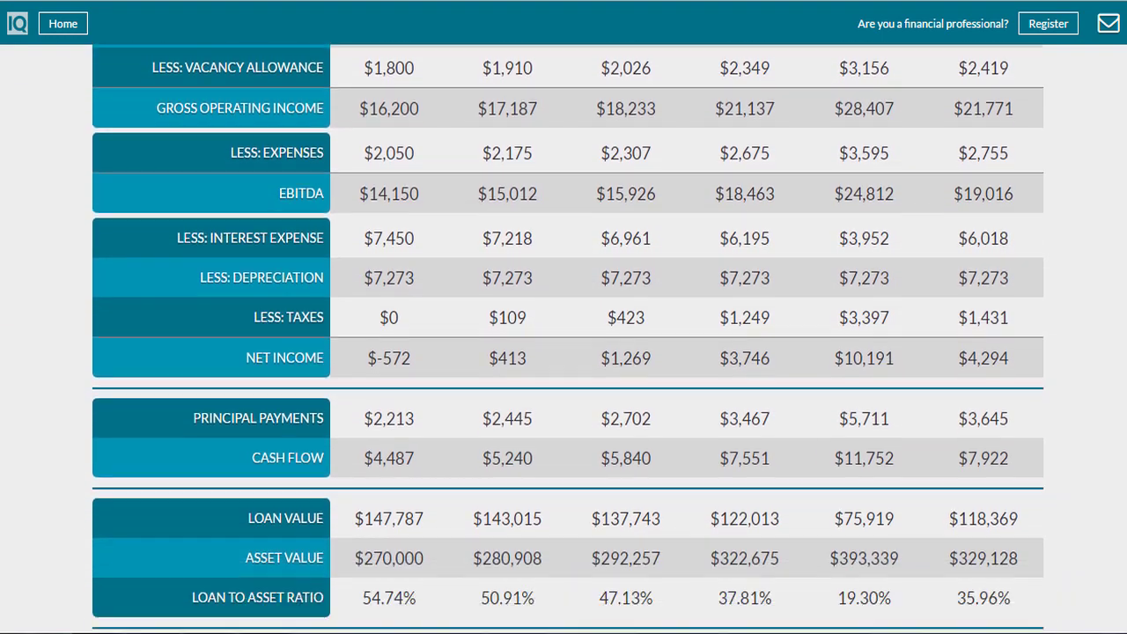
pyautogui.moveTo(424, 456); pyautogui.dragTo(358, 466)
pyautogui.click(524, 458)
pyautogui.moveTo(524, 458); pyautogui.dragTo(484, 459)
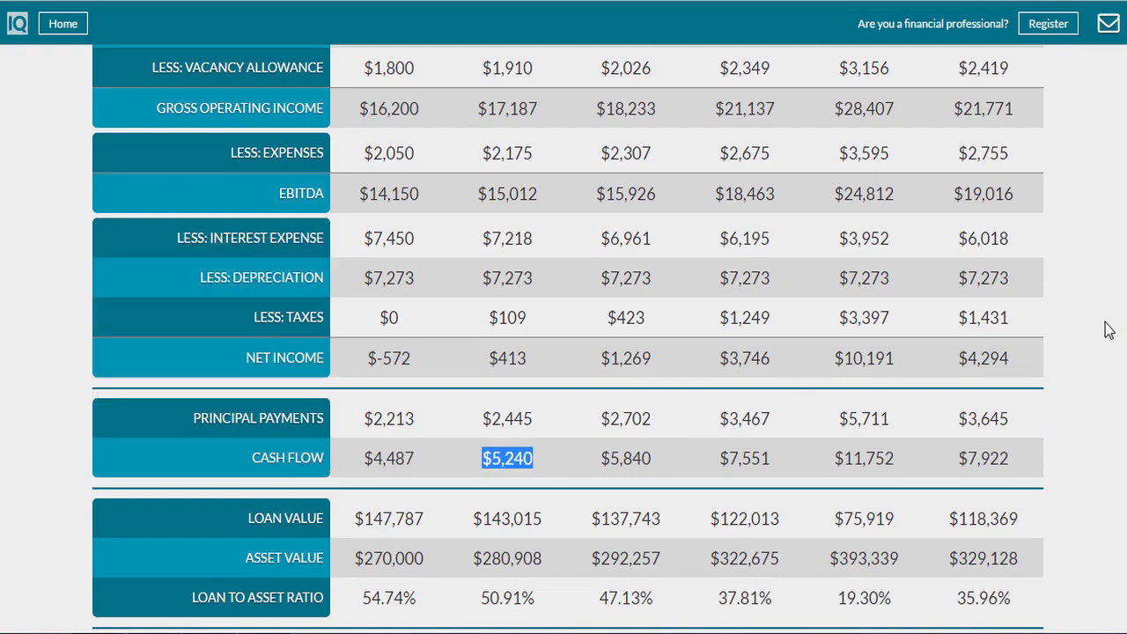
pyautogui.scroll(7, 563, 339)
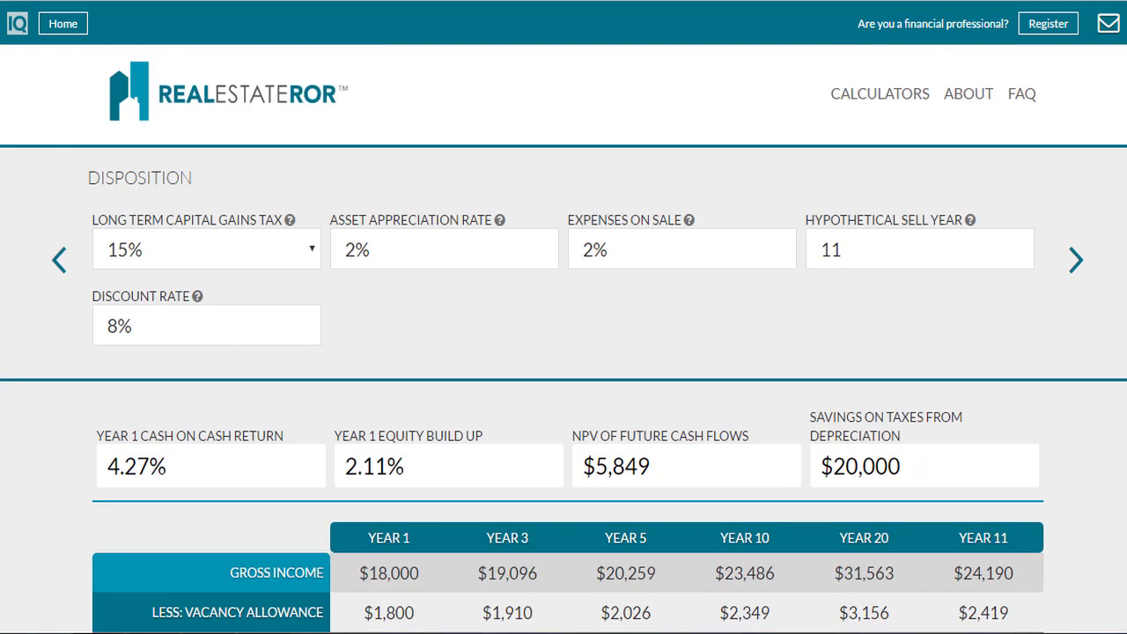
pyautogui.click(1076, 260)
pyautogui.click(1077, 298)
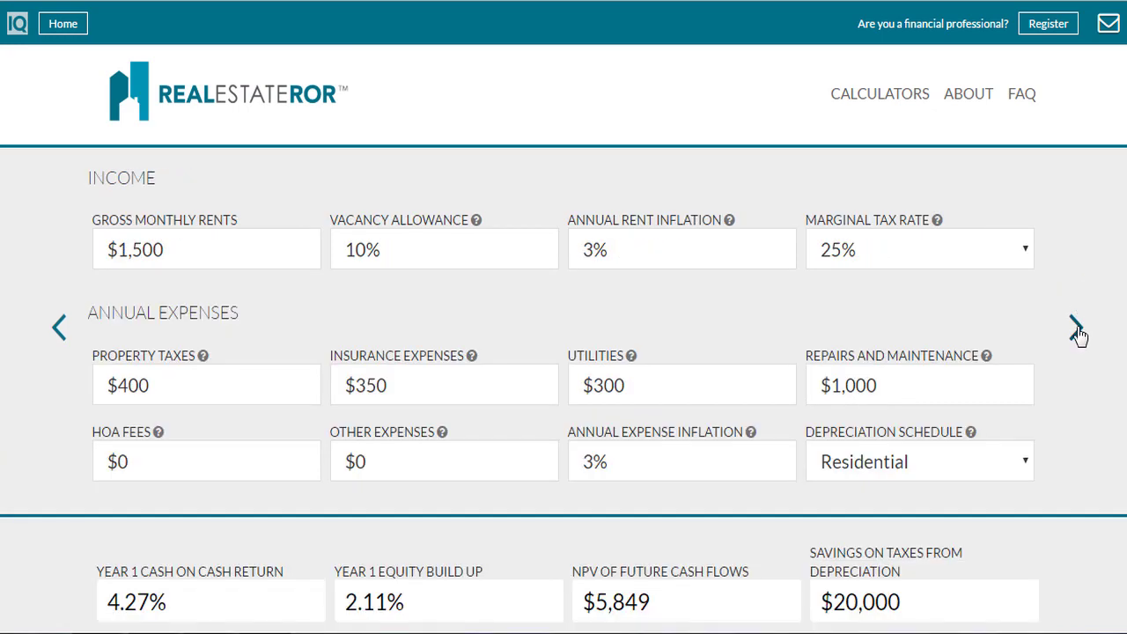
pyautogui.click(1076, 329)
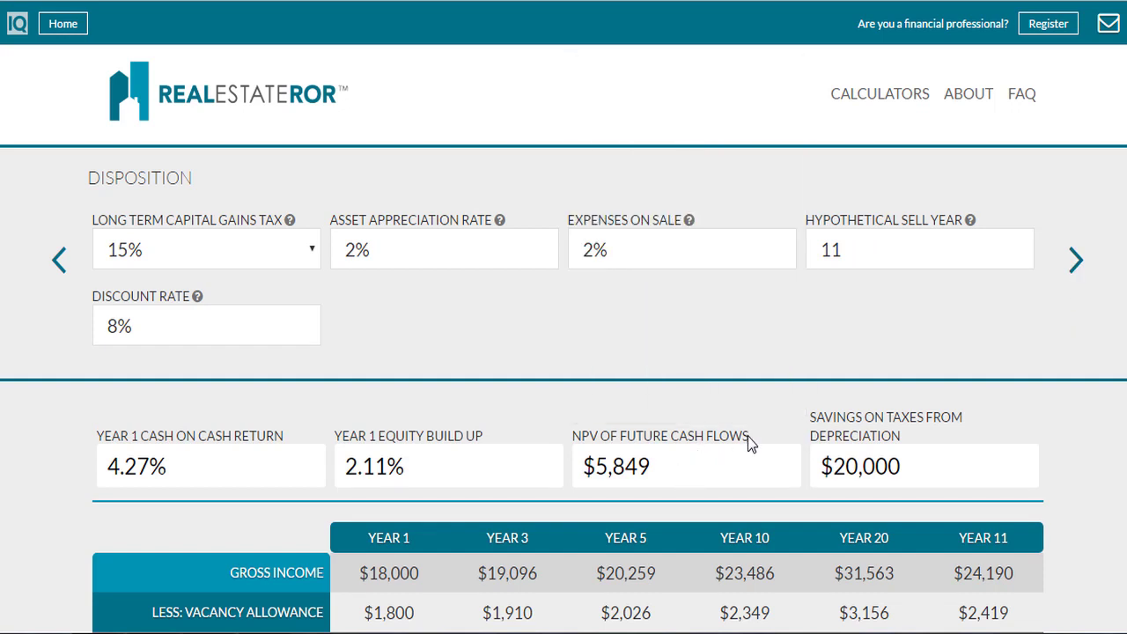
# - Change the hypothetical sell year from 11 to 30
pyautogui.moveTo(726, 471)
pyautogui.click(851, 253)
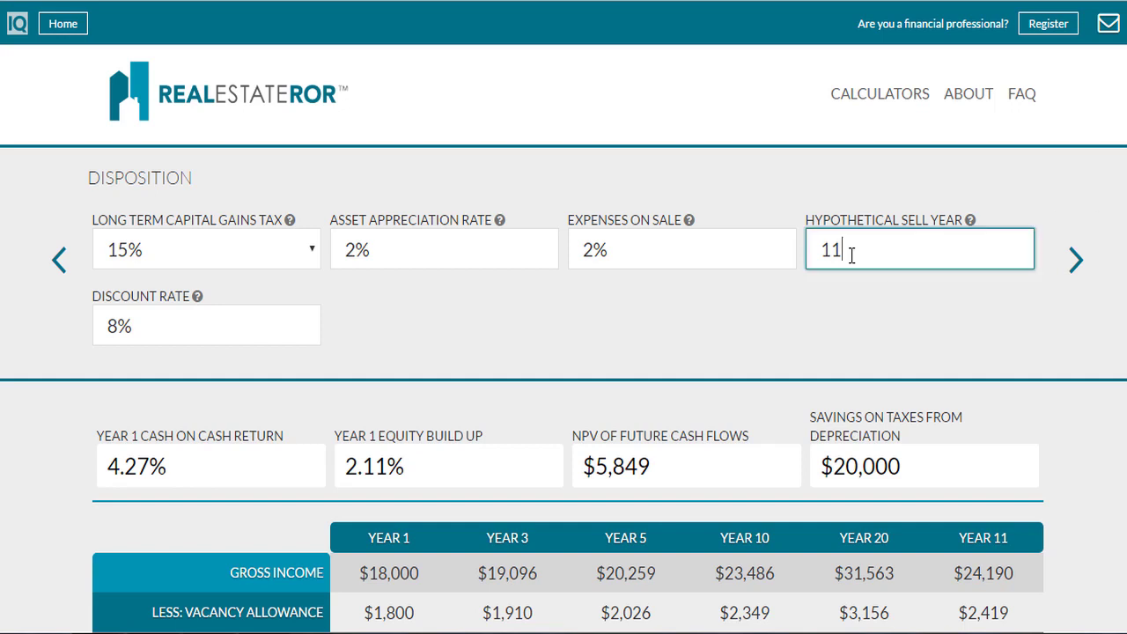
pyautogui.press('BackSpace')
pyautogui.press('BackSpace')
pyautogui.write('30')
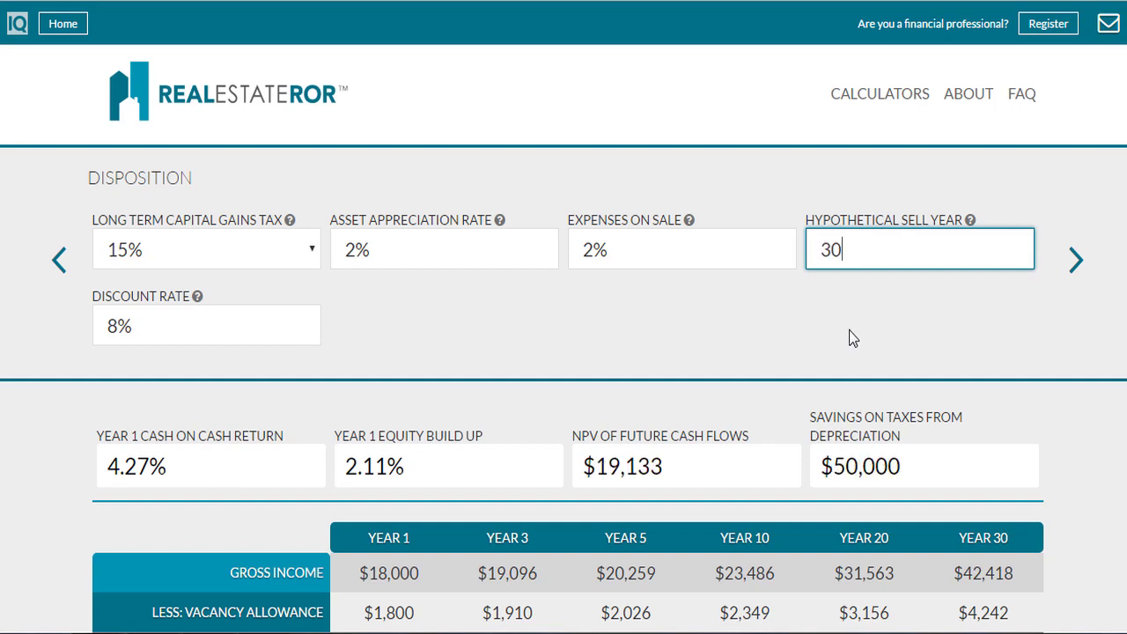
pyautogui.click(854, 342)
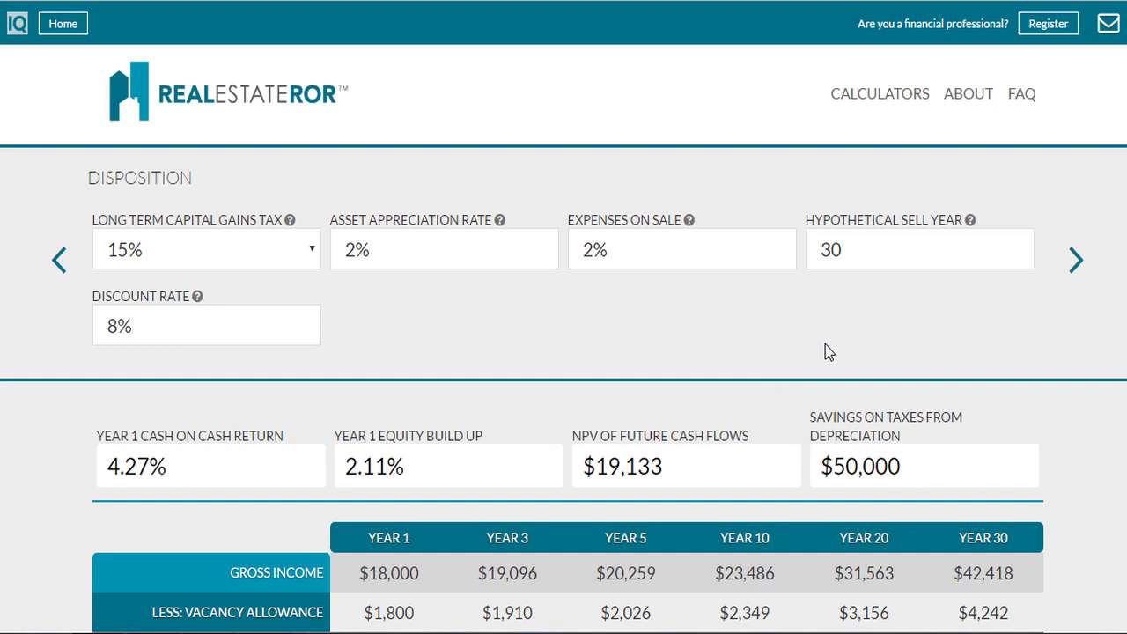
pyautogui.click(1078, 261)
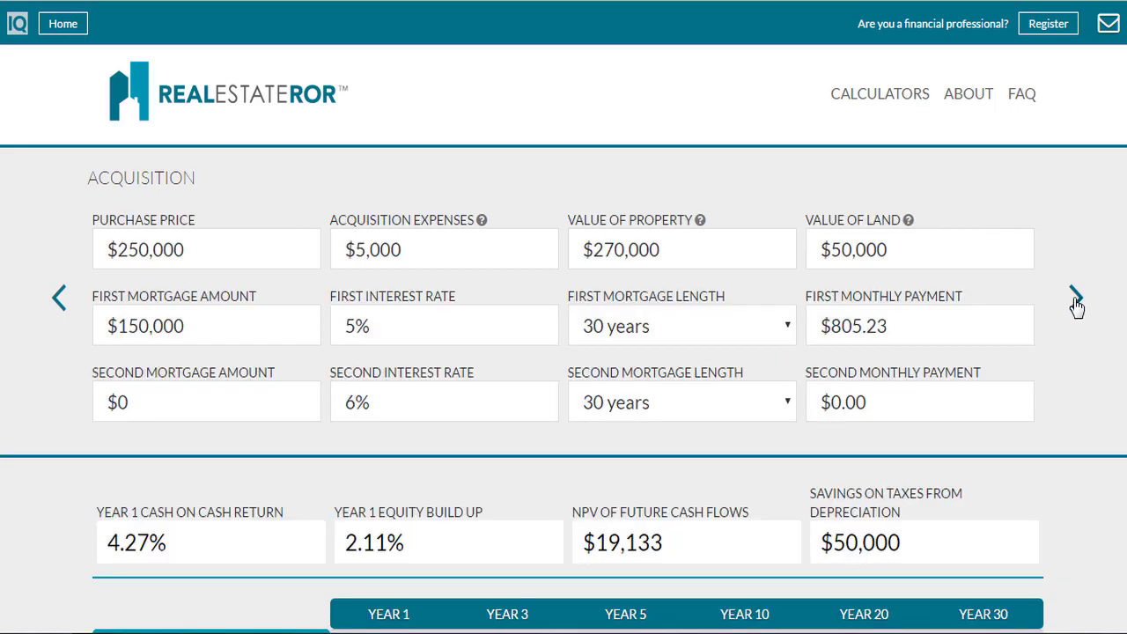
pyautogui.click(1077, 299)
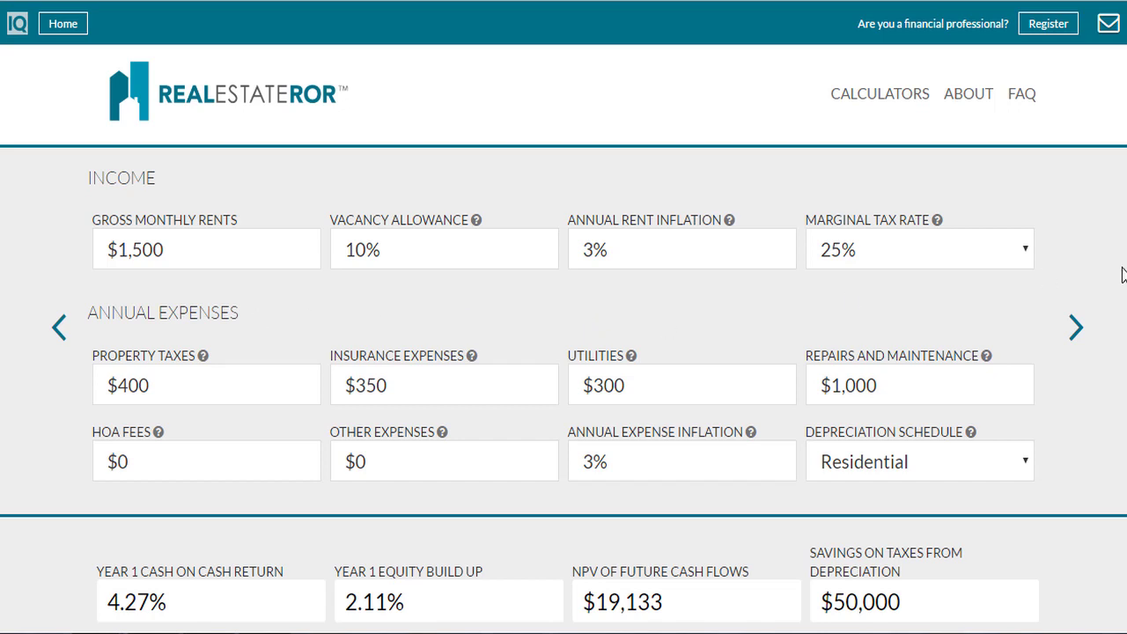
pyautogui.click(1077, 329)
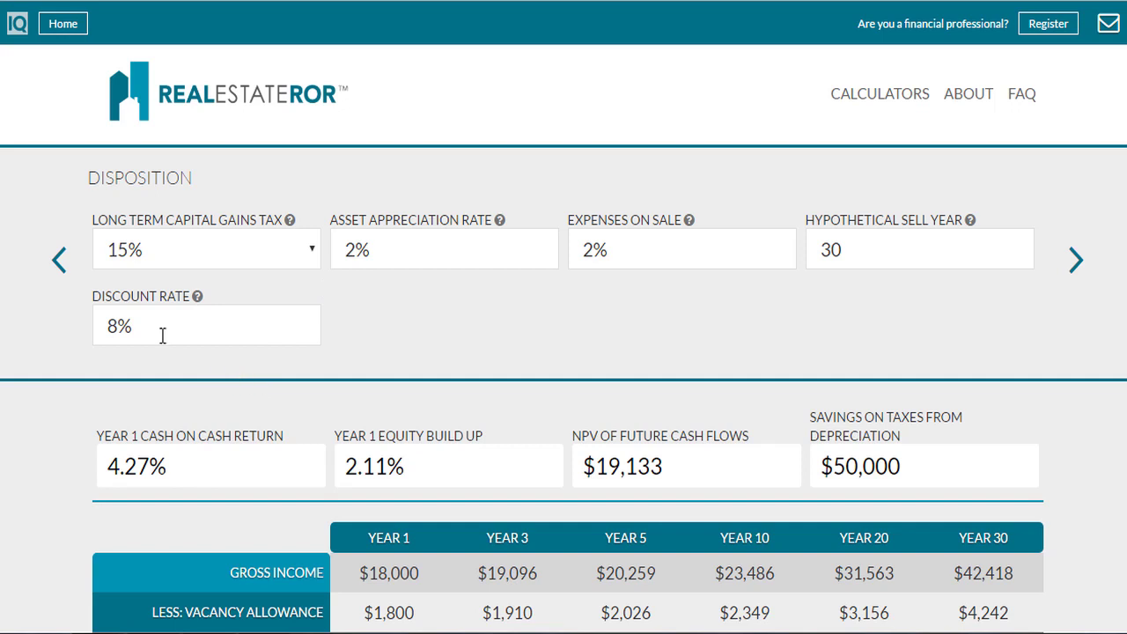
# - Replace the 8% discount rate with 10 and highlight the resulting $-14,408 NPV
pyautogui.moveTo(162, 325); pyautogui.dragTo(98, 324)
pyautogui.write('10')
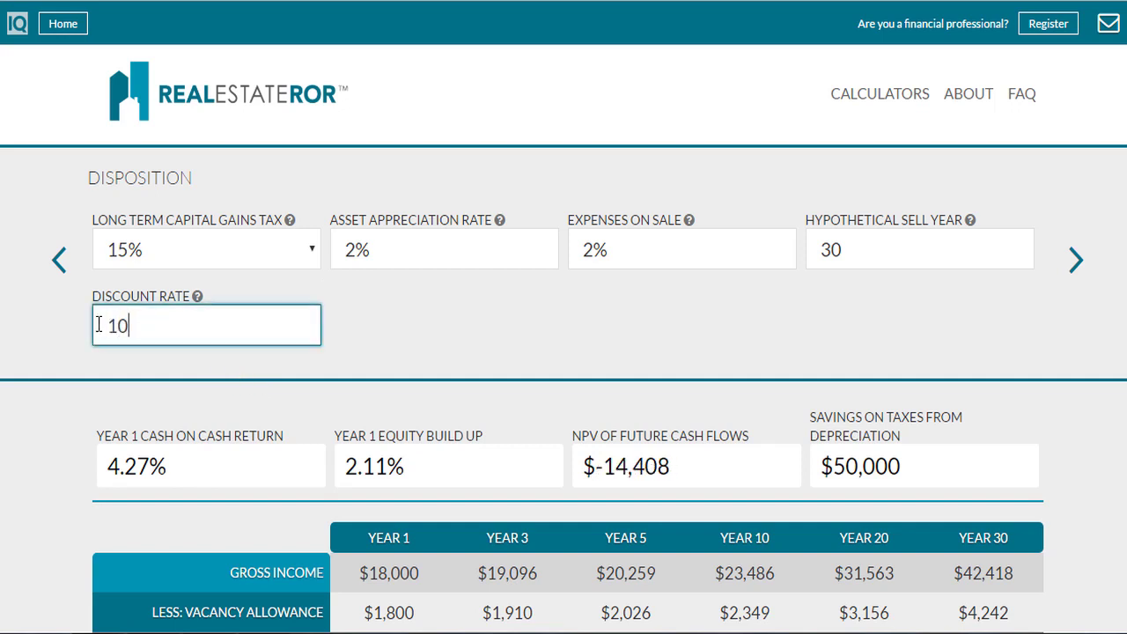
pyautogui.click(374, 329)
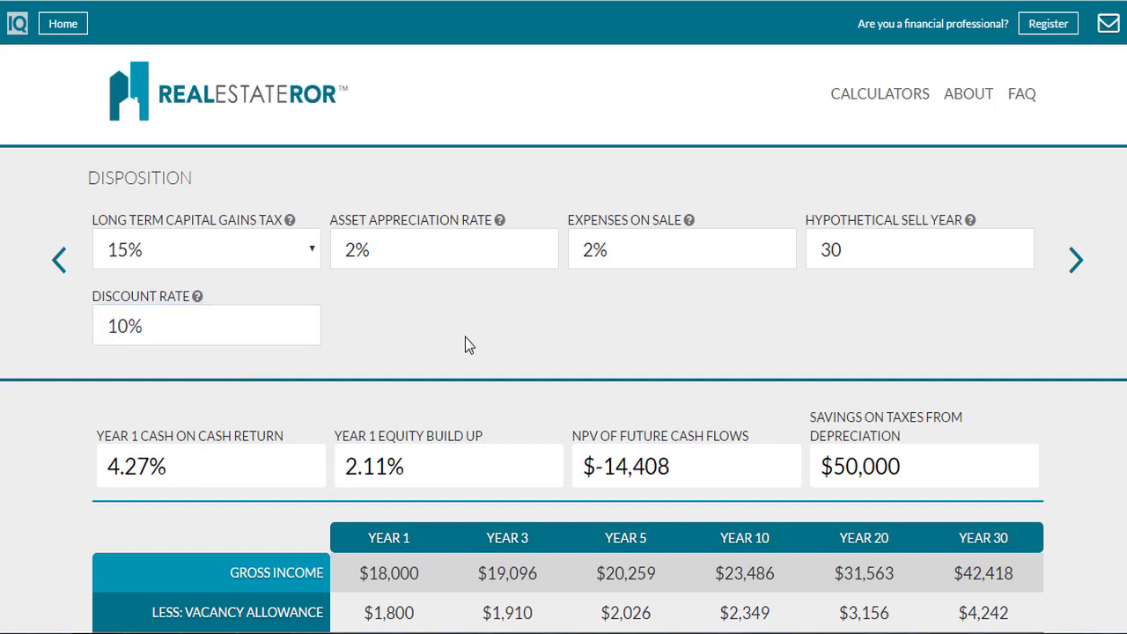
pyautogui.moveTo(684, 464)
pyautogui.moveTo(675, 464); pyautogui.dragTo(587, 467)
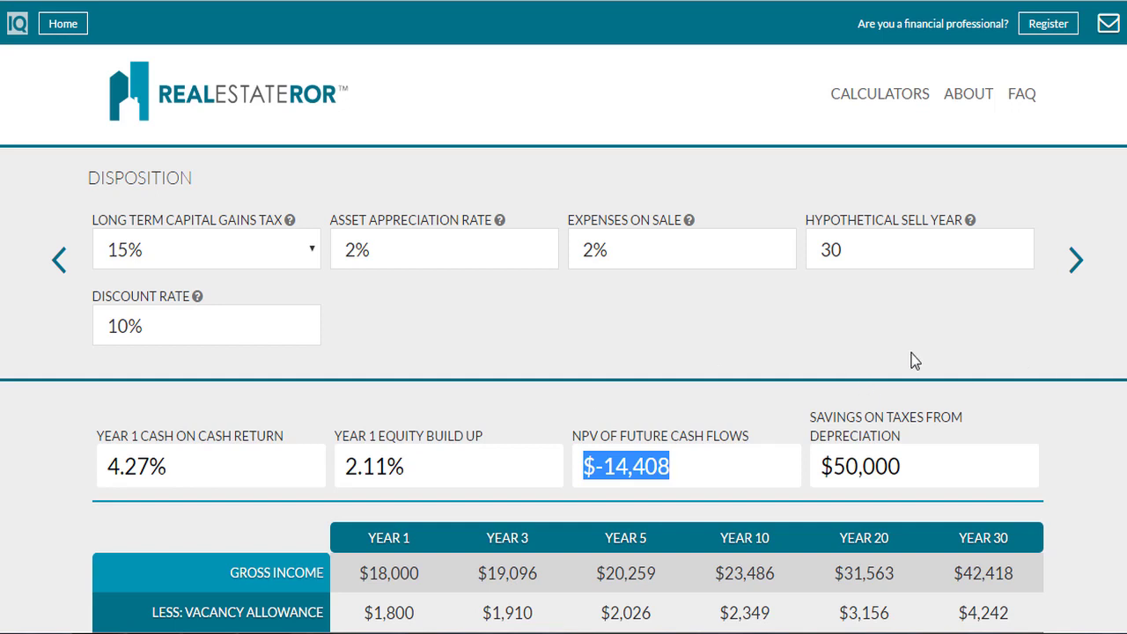
# - Change the discount rate from 10% to 9%, giving an NPV of $458
pyautogui.click(605, 370)
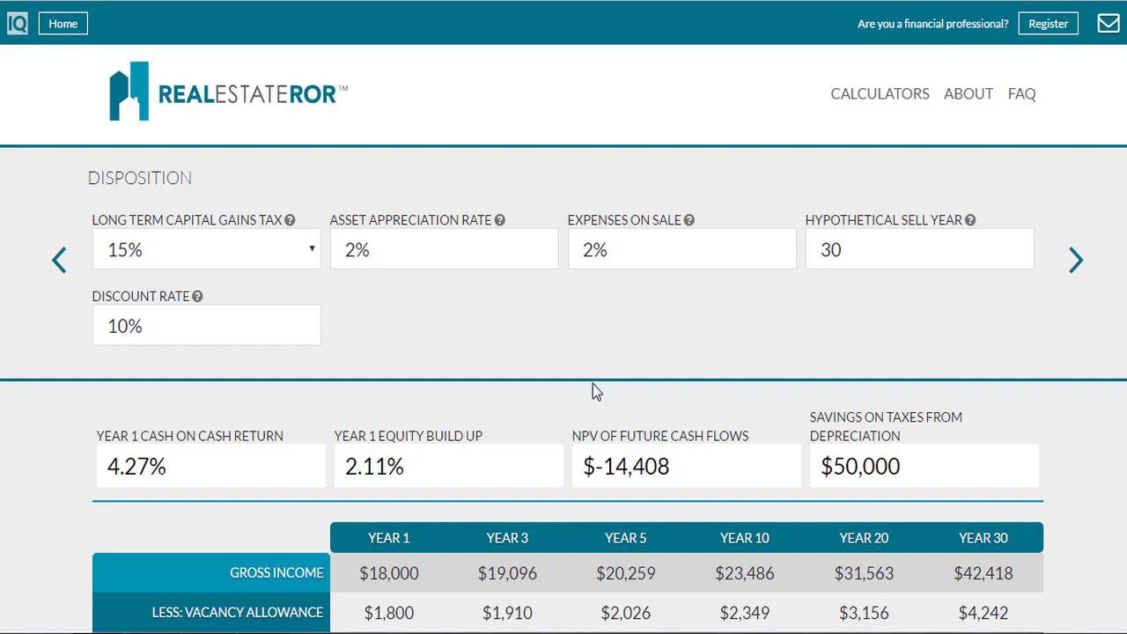
pyautogui.click(146, 323)
pyautogui.press('BackSpace')
pyautogui.press('BackSpace')
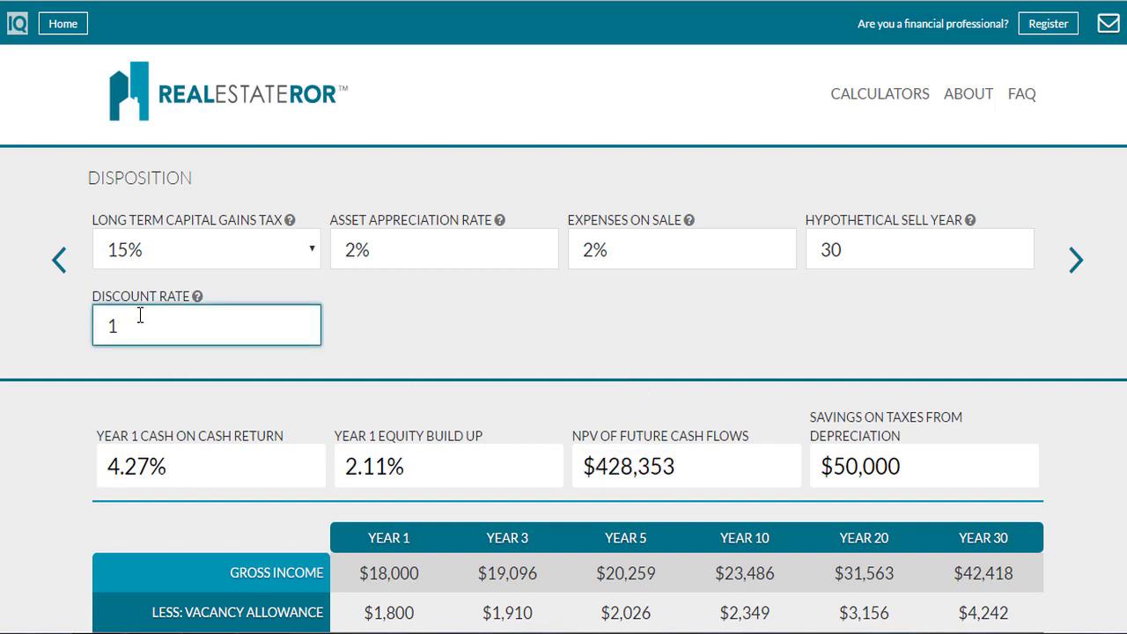
pyautogui.write('9')
pyautogui.click(512, 334)
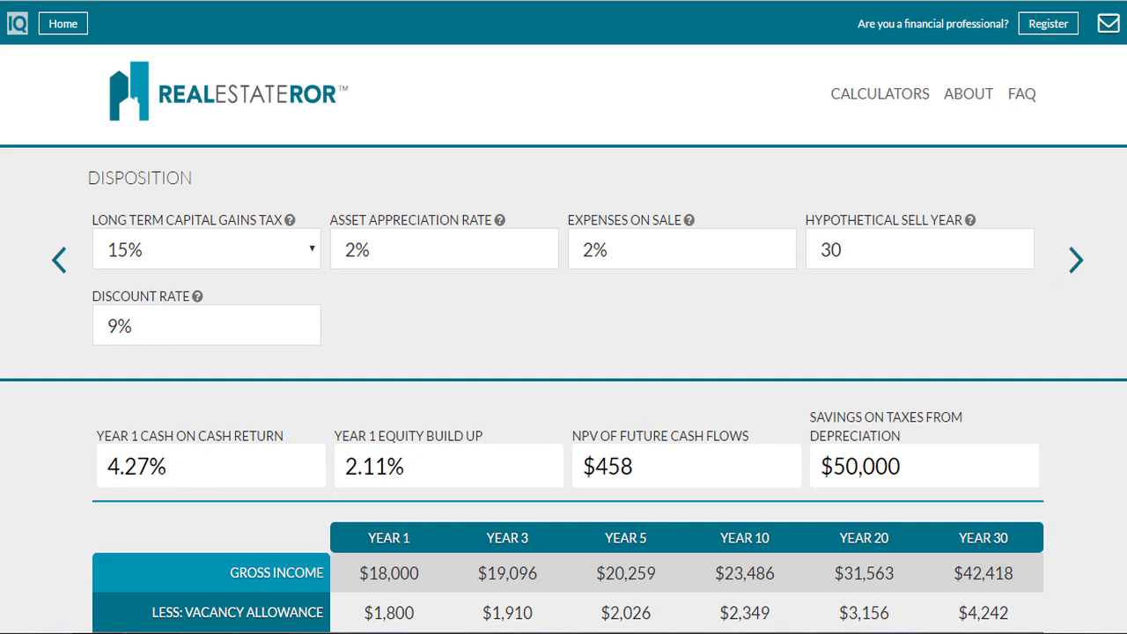
pyautogui.scroll(-5, 564, 352)
pyautogui.scroll(-5, 1089, 443)
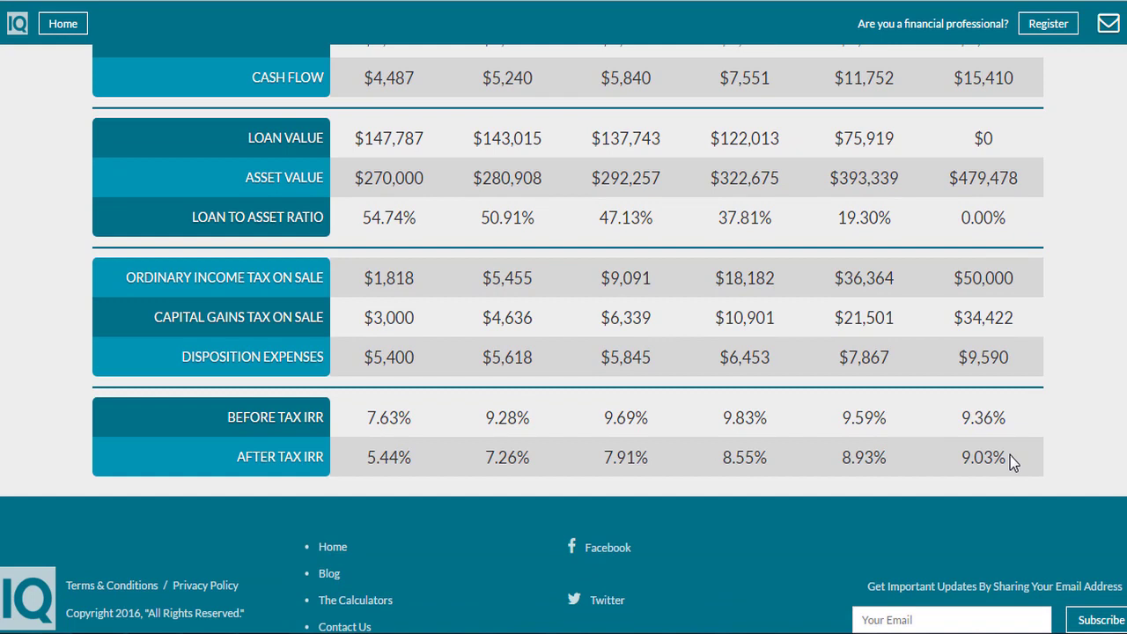
pyautogui.moveTo(1011, 455); pyautogui.dragTo(960, 459)
pyautogui.scroll(8, 564, 339)
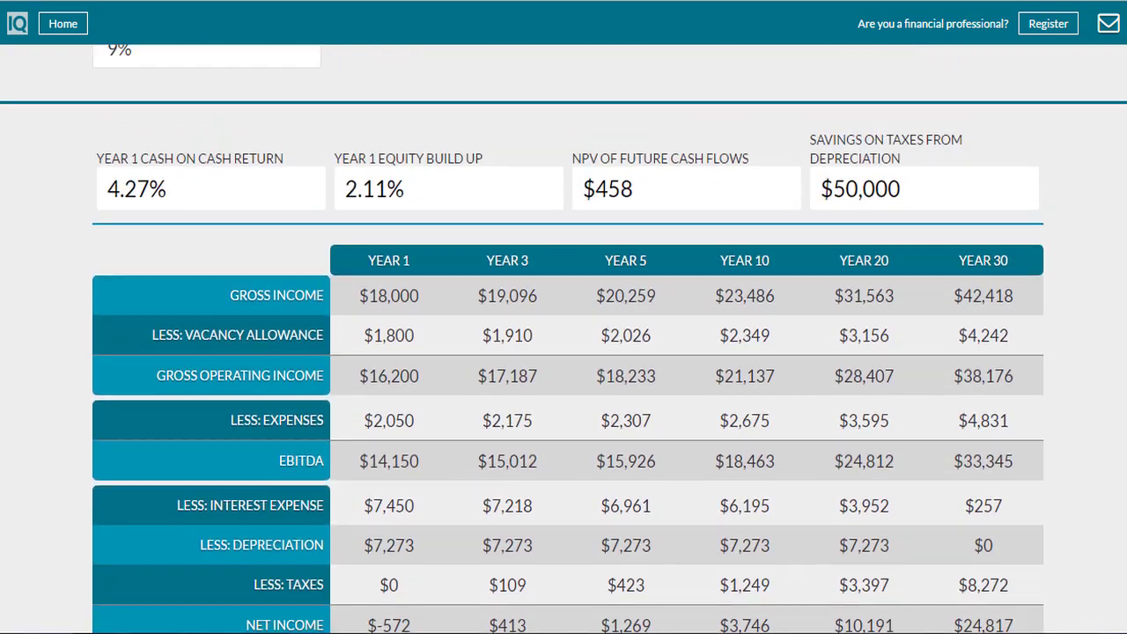
pyautogui.scroll(3, 563, 339)
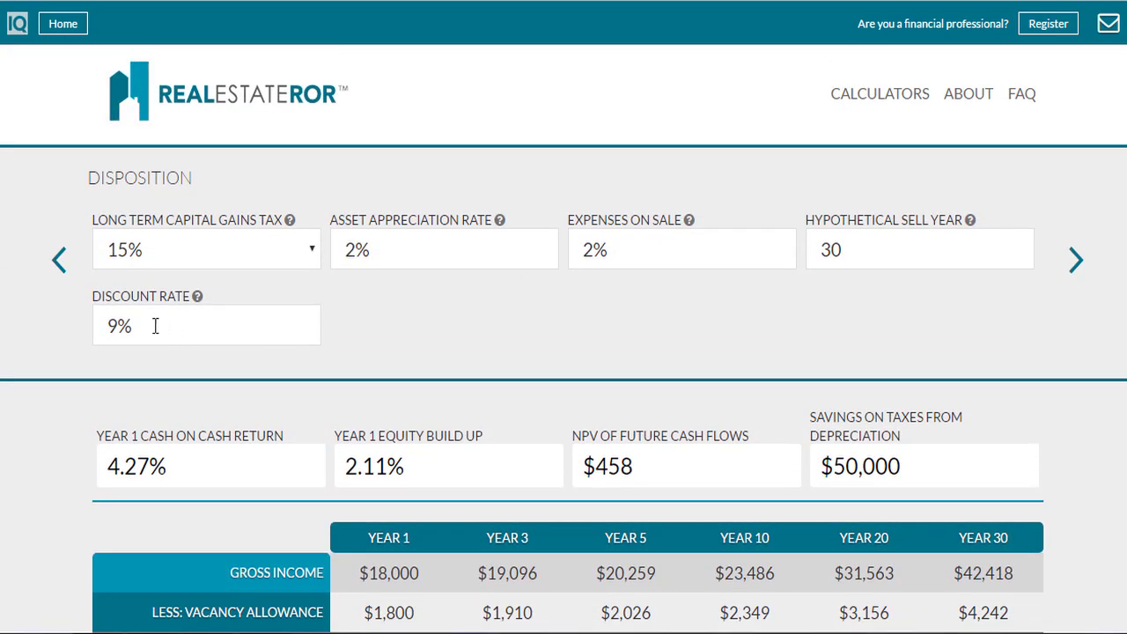
# - Edit the discount rate to 9.028, bringing NPV to about $-5
pyautogui.click(150, 325)
pyautogui.write('03')
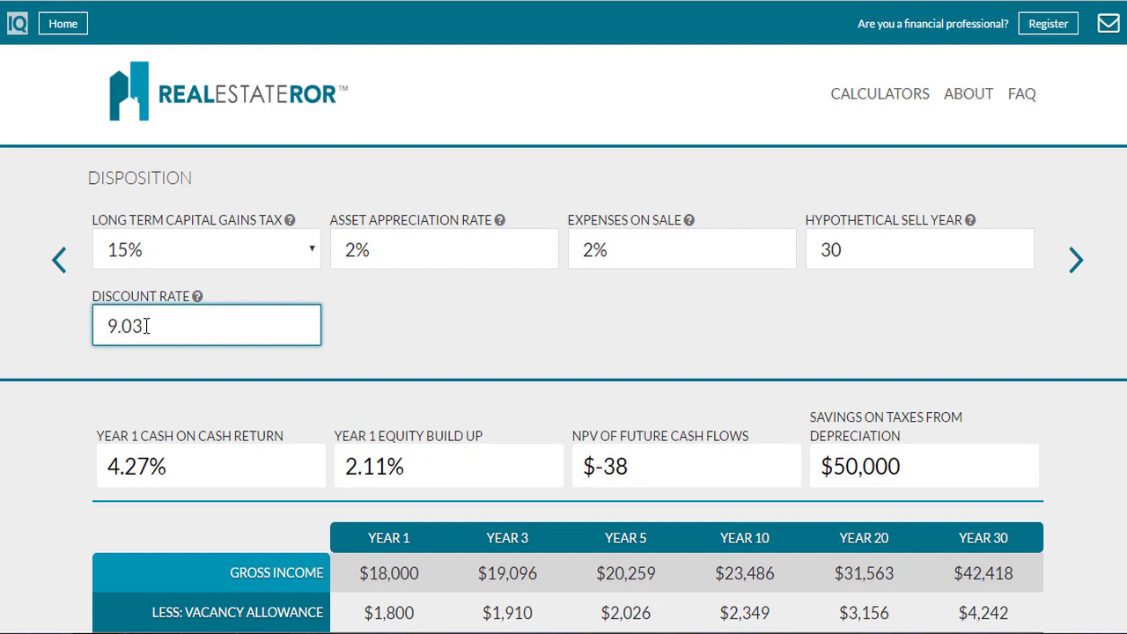
pyautogui.press('BackSpace')
pyautogui.write('29')
pyautogui.press('BackSpace')
pyautogui.write('8')
pyautogui.scroll(-10, 1036, 479)
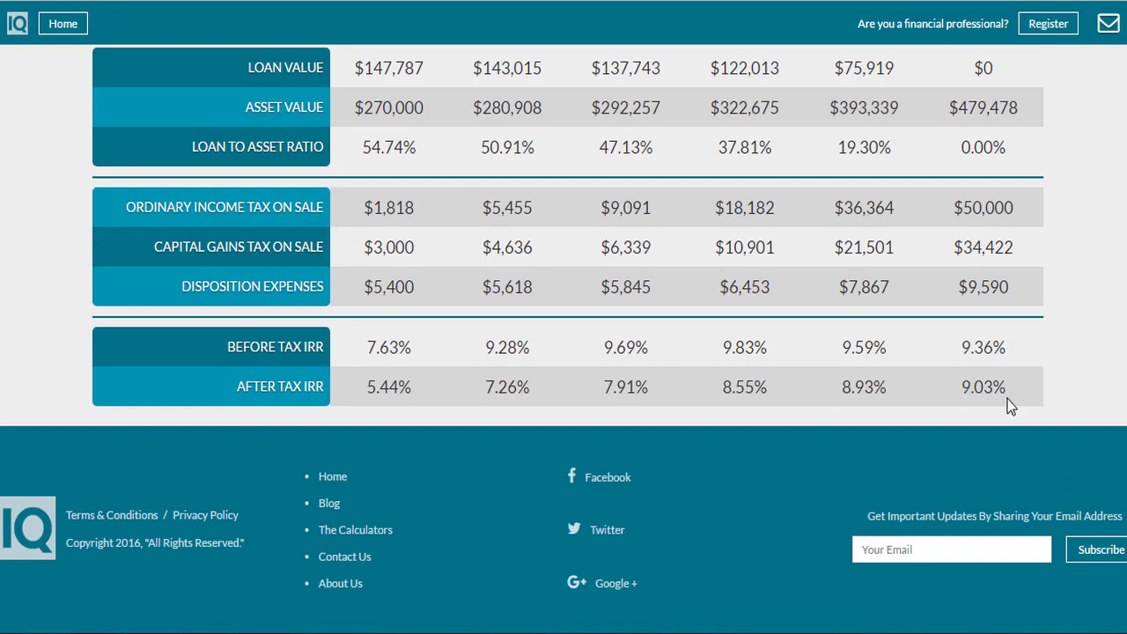
pyautogui.moveTo(1011, 386); pyautogui.dragTo(960, 387)
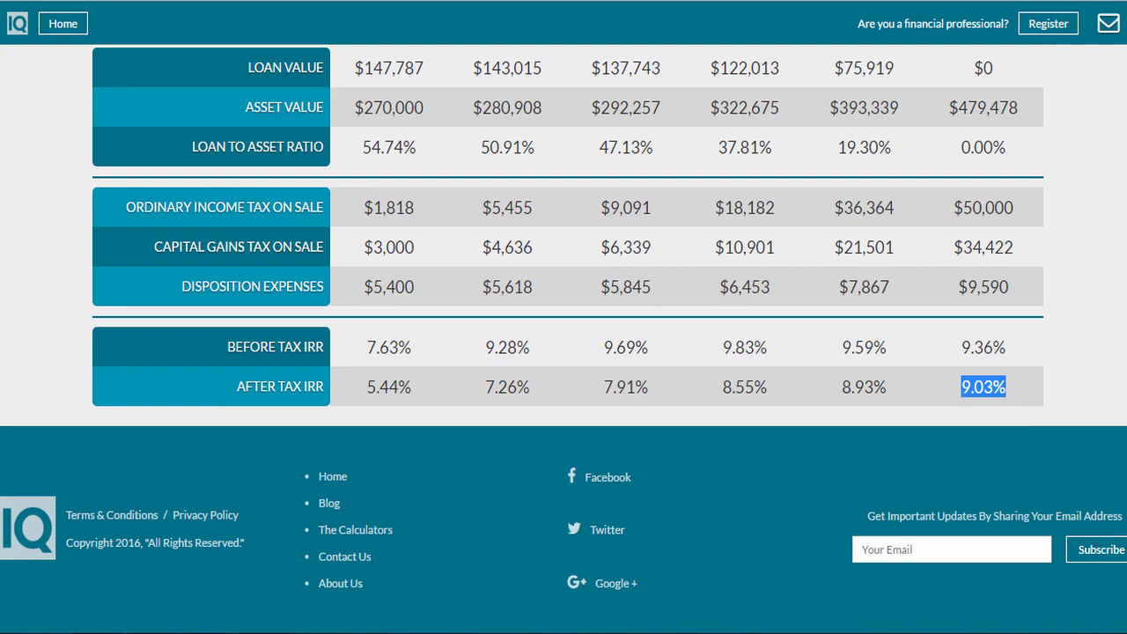
pyautogui.scroll(10, 1072, 198)
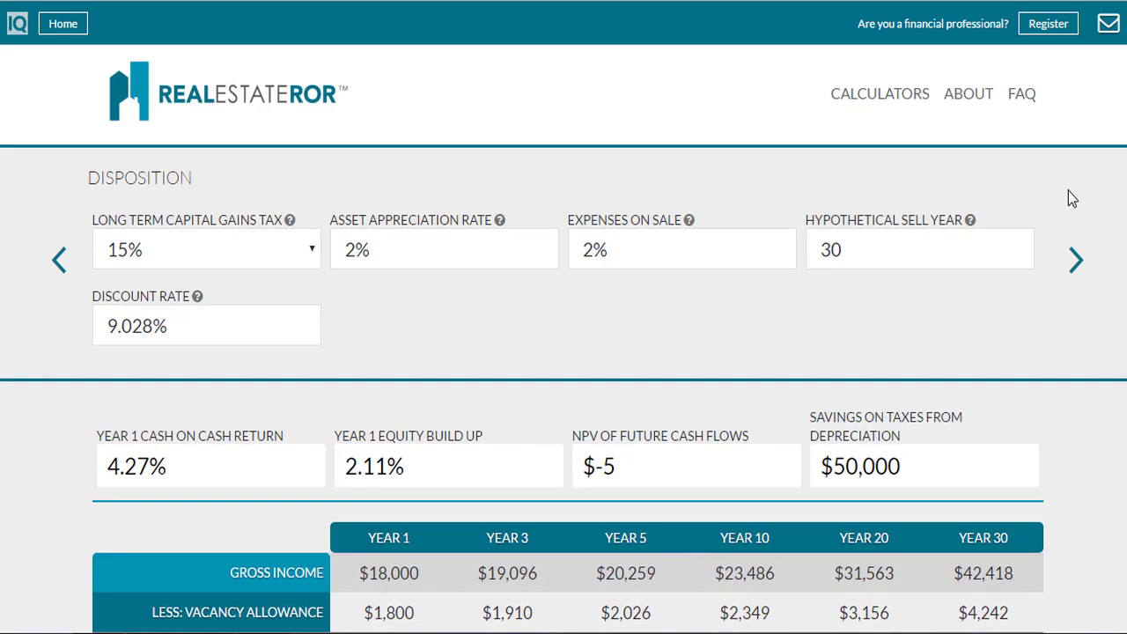
pyautogui.moveTo(946, 221); pyautogui.dragTo(805, 224)
pyautogui.click(814, 198)
pyautogui.click(854, 254)
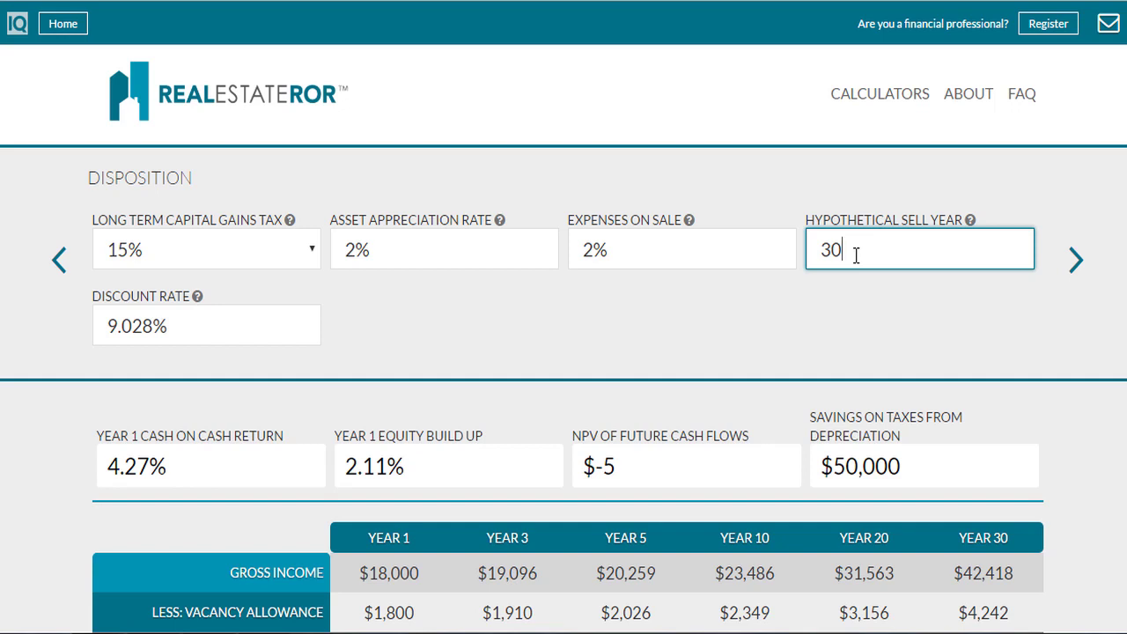
# - Change the hypothetical sell year from 30 to 11
pyautogui.press('BackSpace')
pyautogui.press('BackSpace')
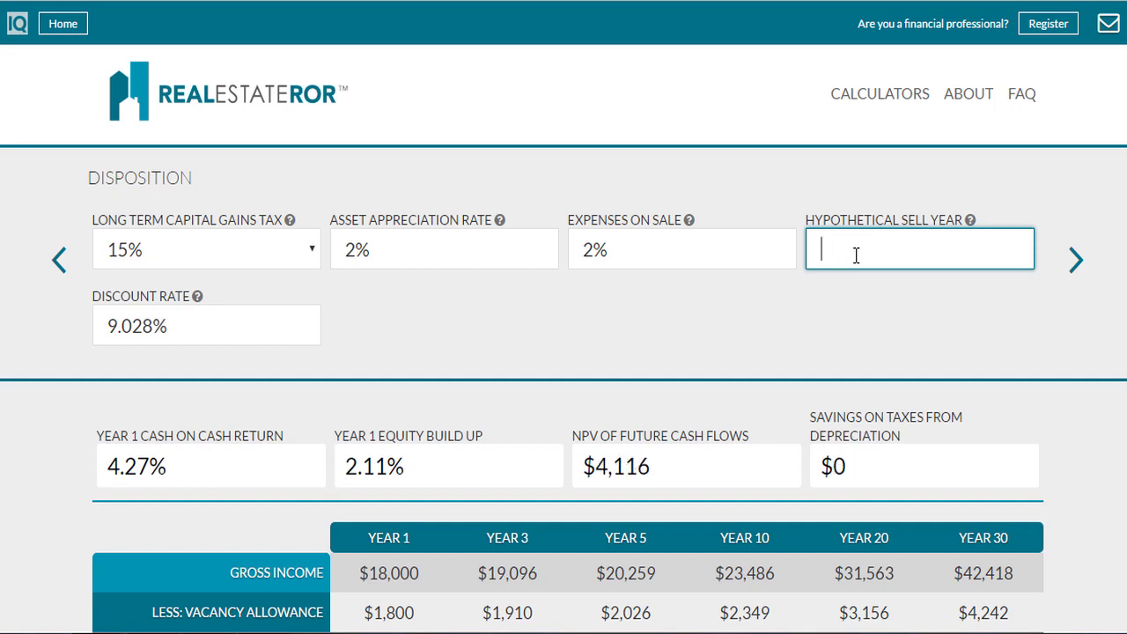
pyautogui.write('1')
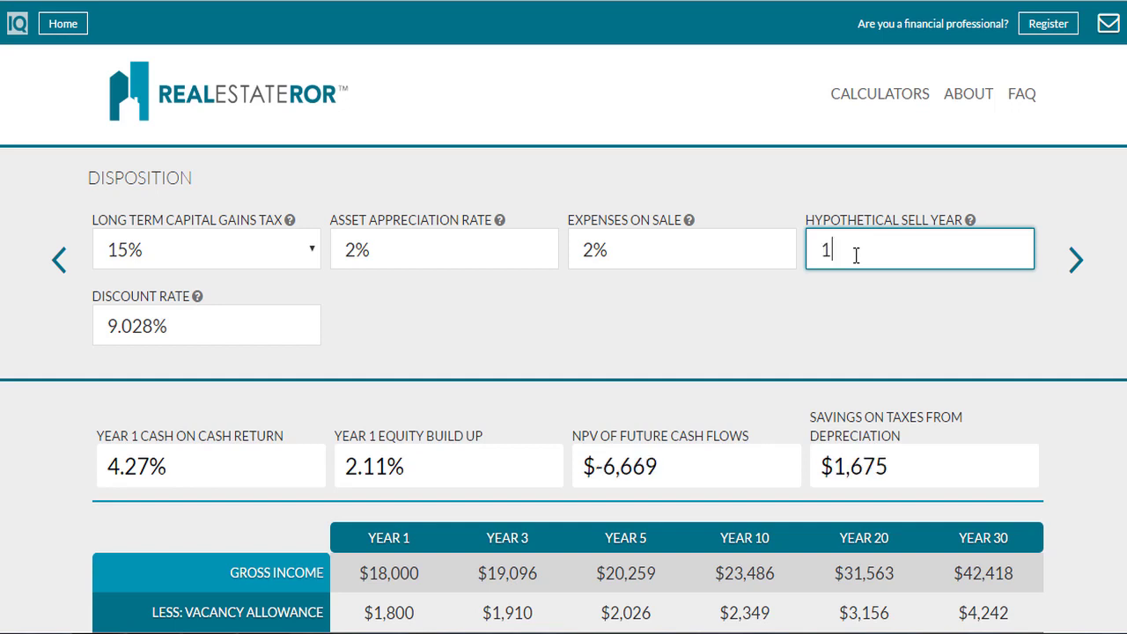
pyautogui.write('1')
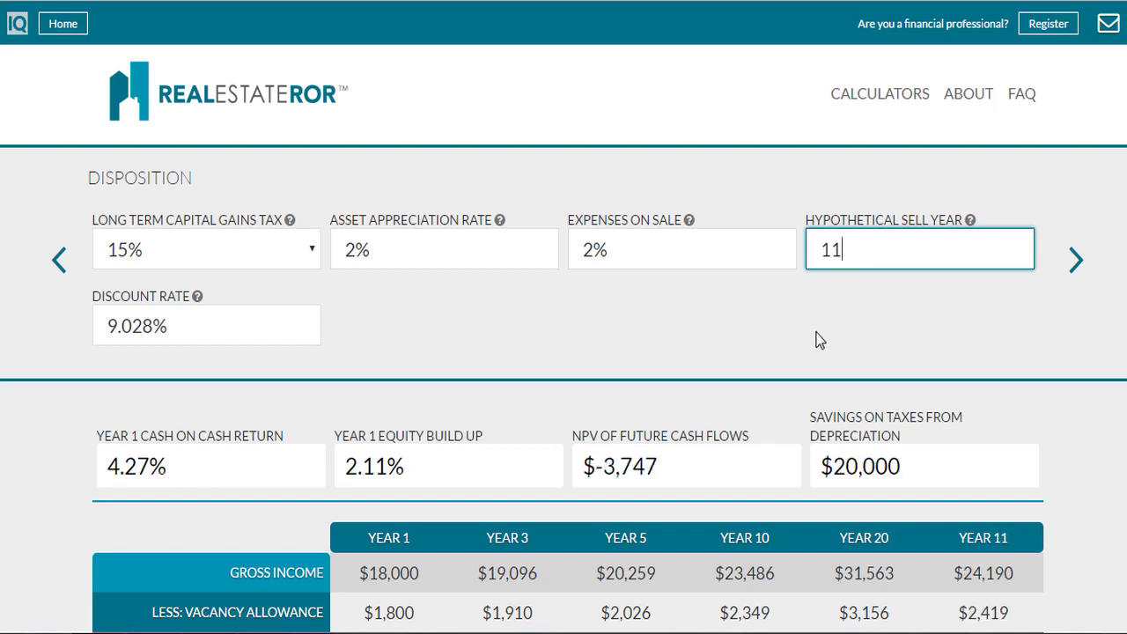
pyautogui.click(798, 320)
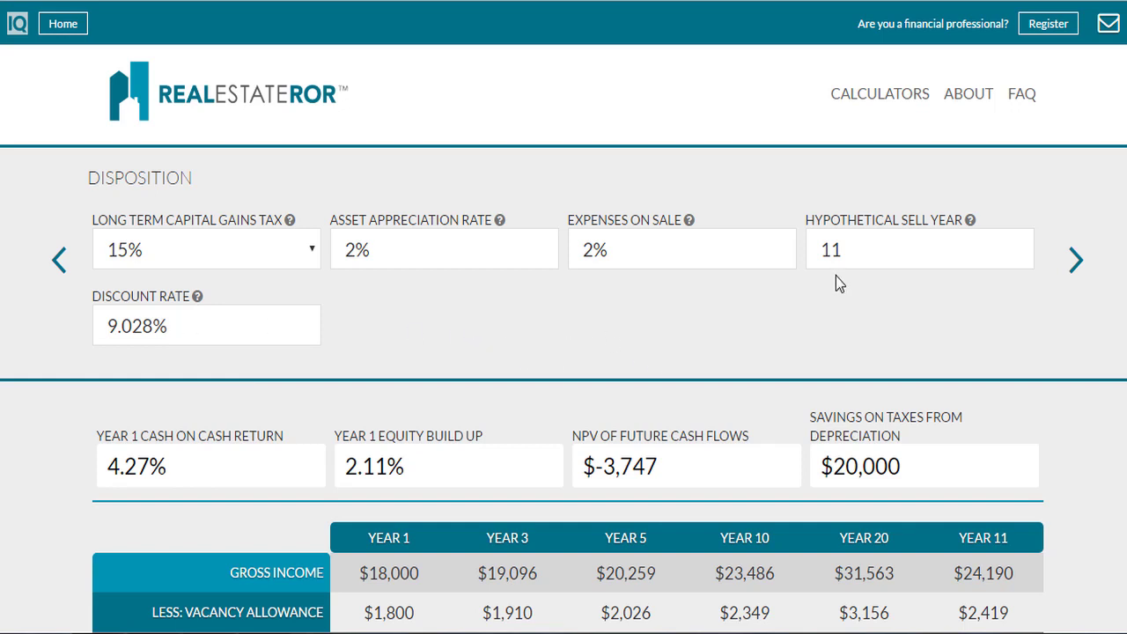
# - Change the hypothetical sell year from 11 to 10, trying 5 and 15 along the way
pyautogui.click(849, 252)
pyautogui.press('BackSpace')
pyautogui.press('BackSpace')
pyautogui.write('5')
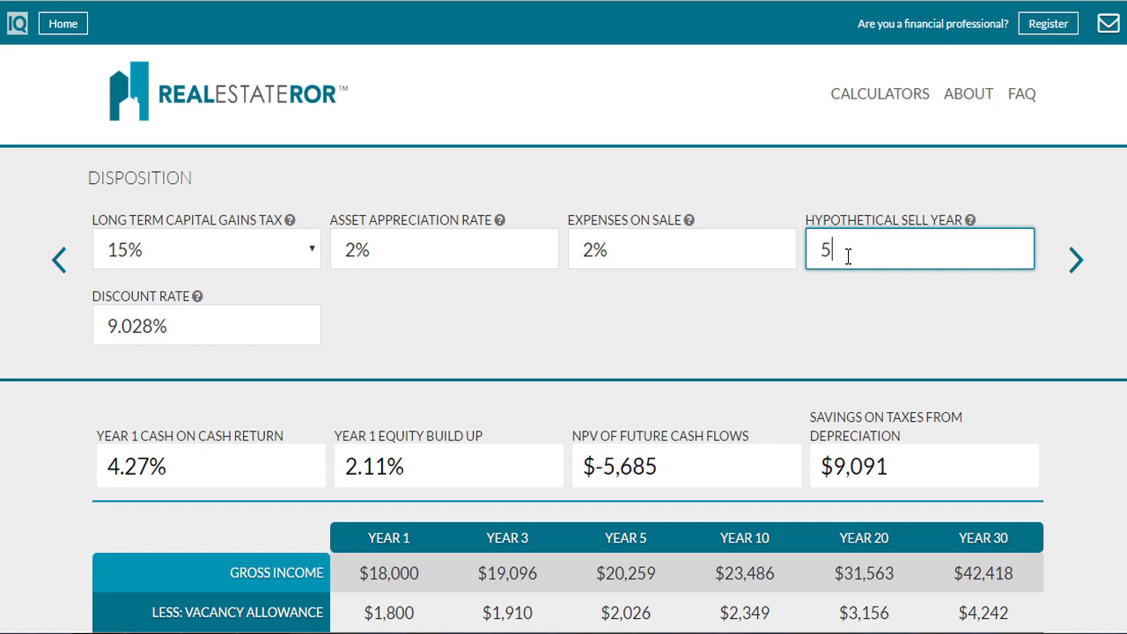
pyautogui.press('BackSpace')
pyautogui.write('10')
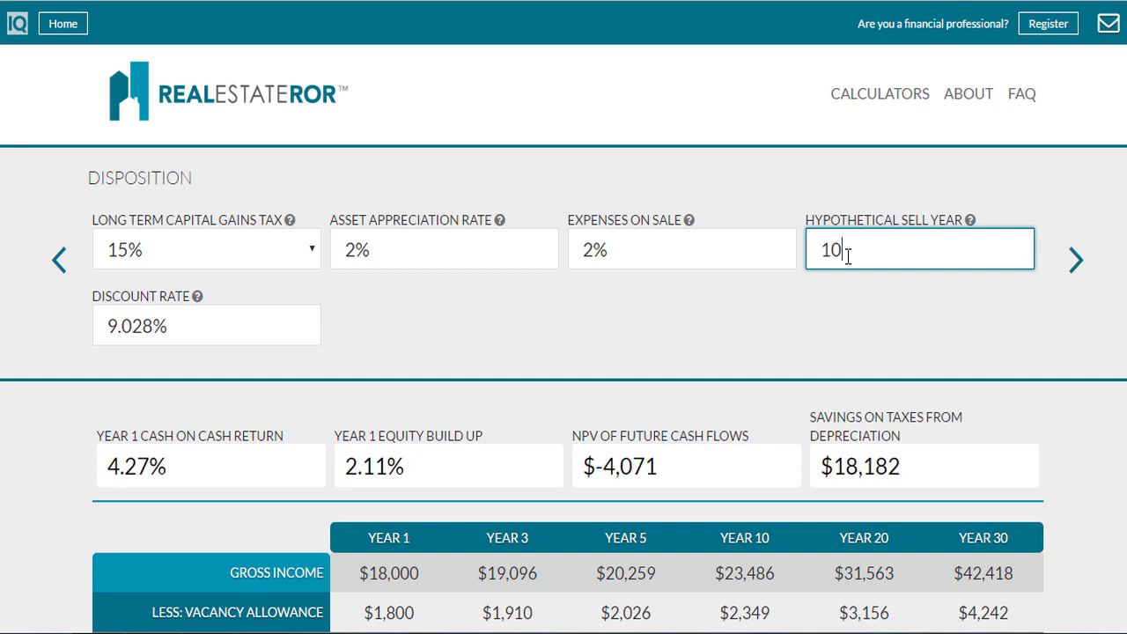
pyautogui.press('BackSpace')
pyautogui.write('15')
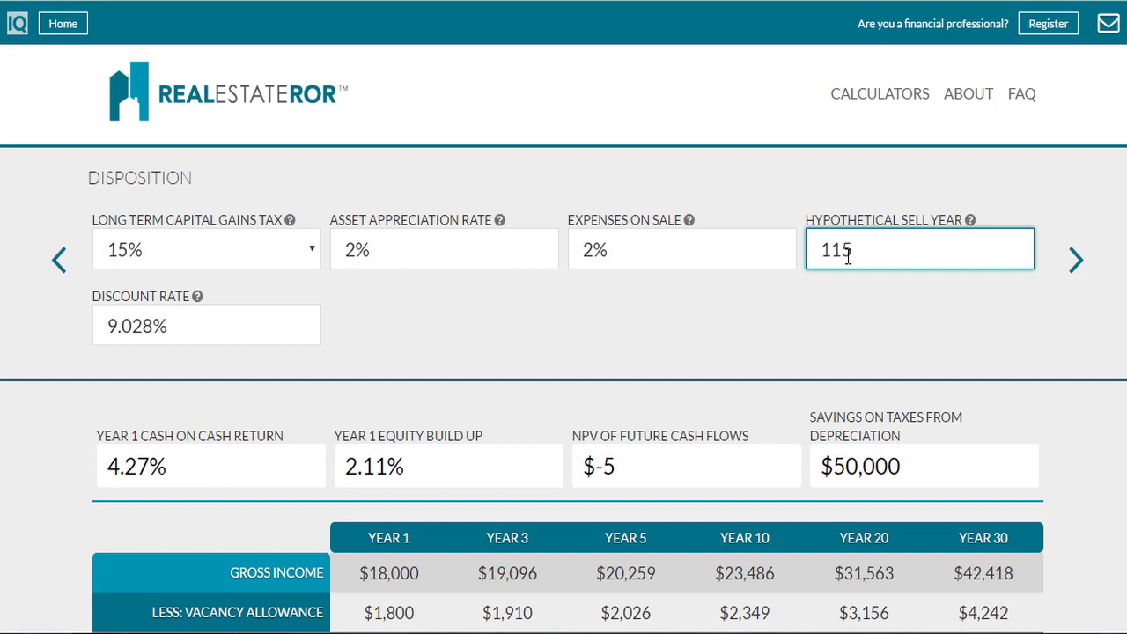
pyautogui.press('BackSpace')
pyautogui.press('BackSpace')
pyautogui.write('5')
pyautogui.press('BackSpace')
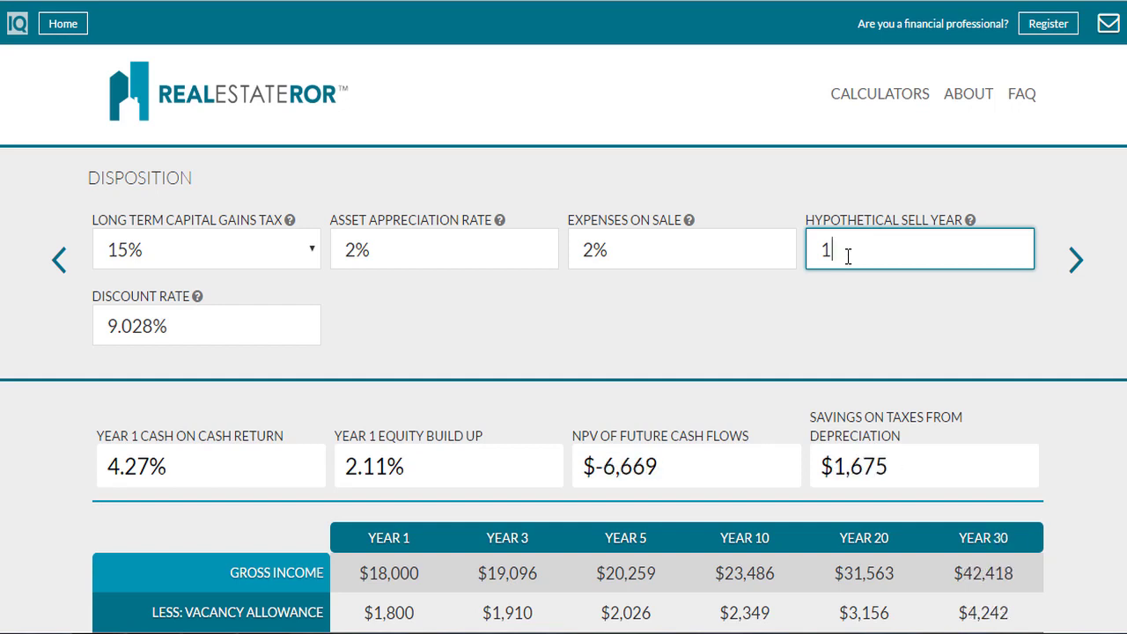
pyautogui.write('0')
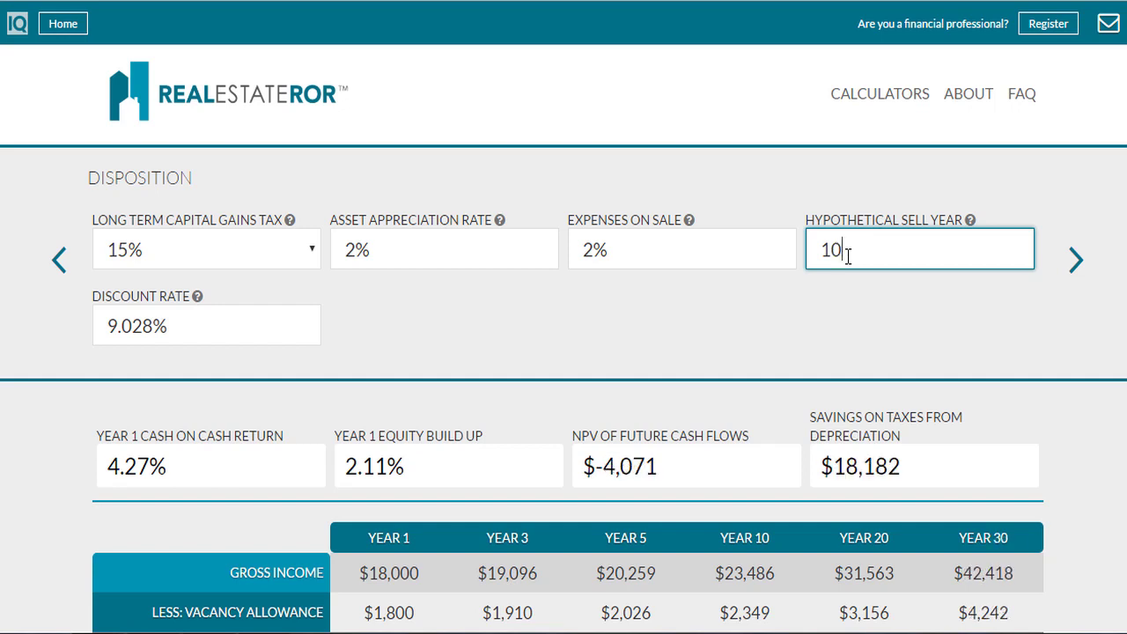
pyautogui.click(752, 319)
# - Confirm the sell year stays at 10 and scroll through the results table
pyautogui.click(855, 250)
pyautogui.click(840, 353)
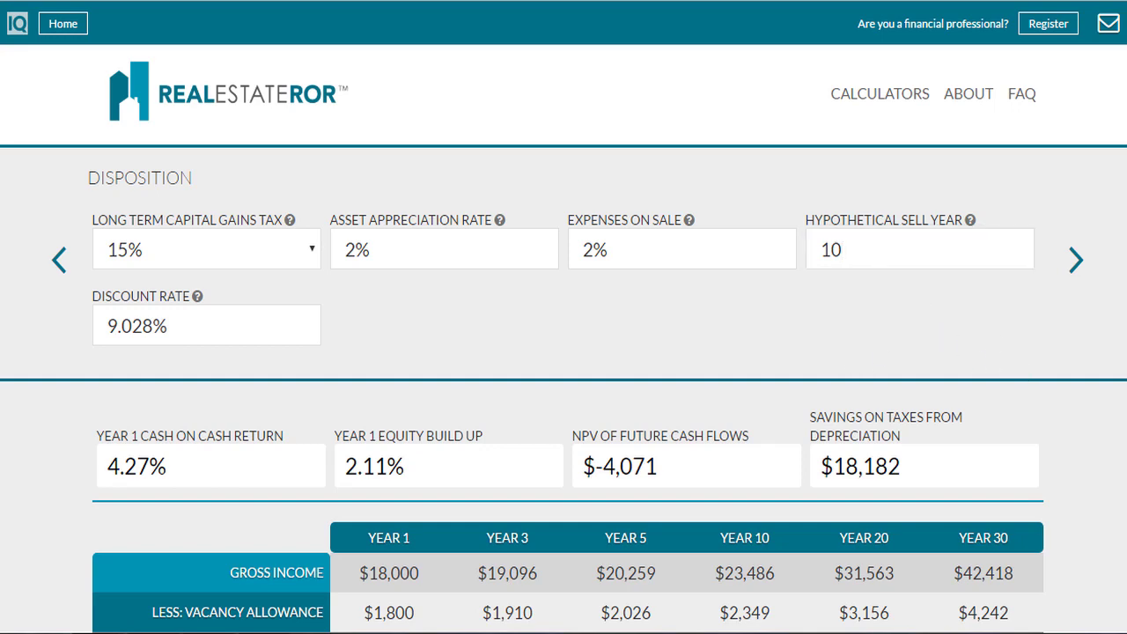
pyautogui.scroll(-5, 564, 340)
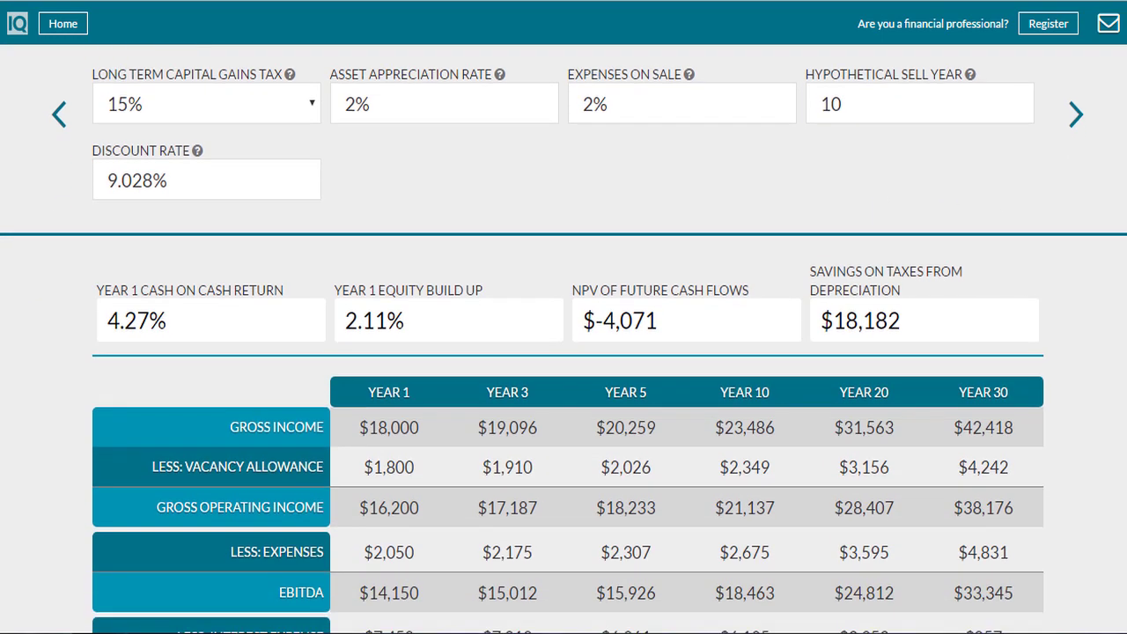
pyautogui.scroll(-2, 563, 339)
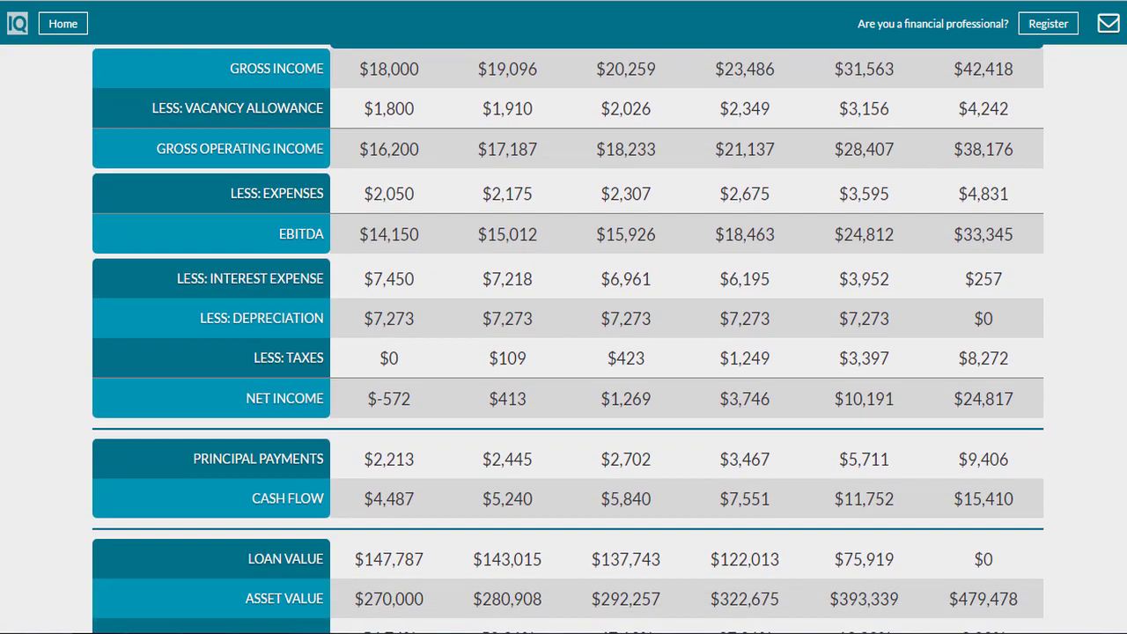
pyautogui.scroll(3, 564, 339)
pyautogui.scroll(3, 563, 339)
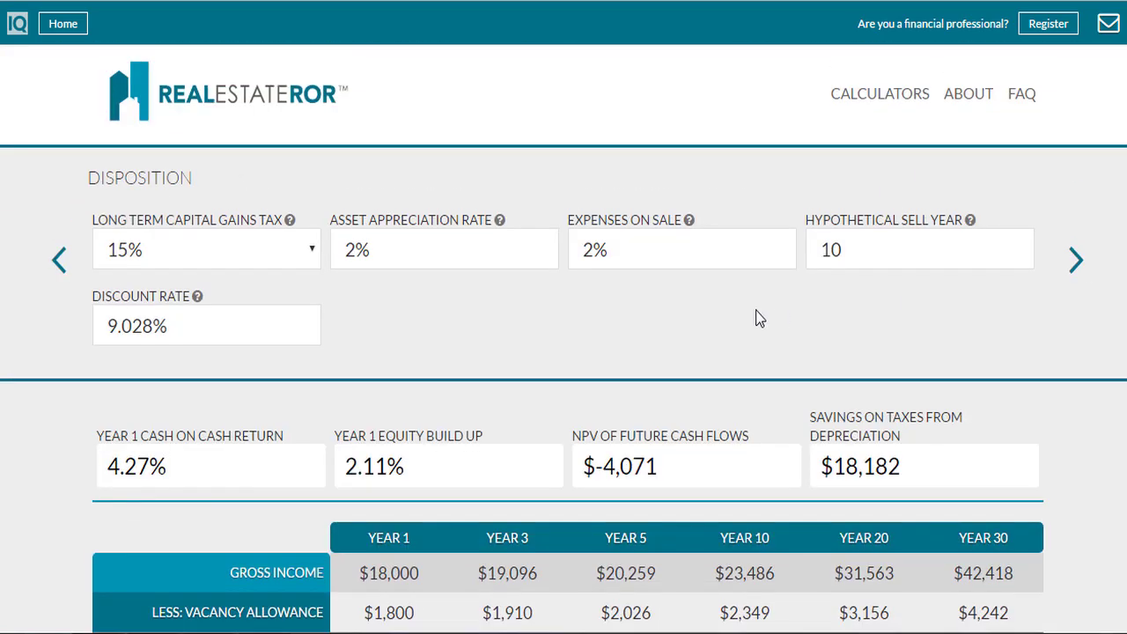